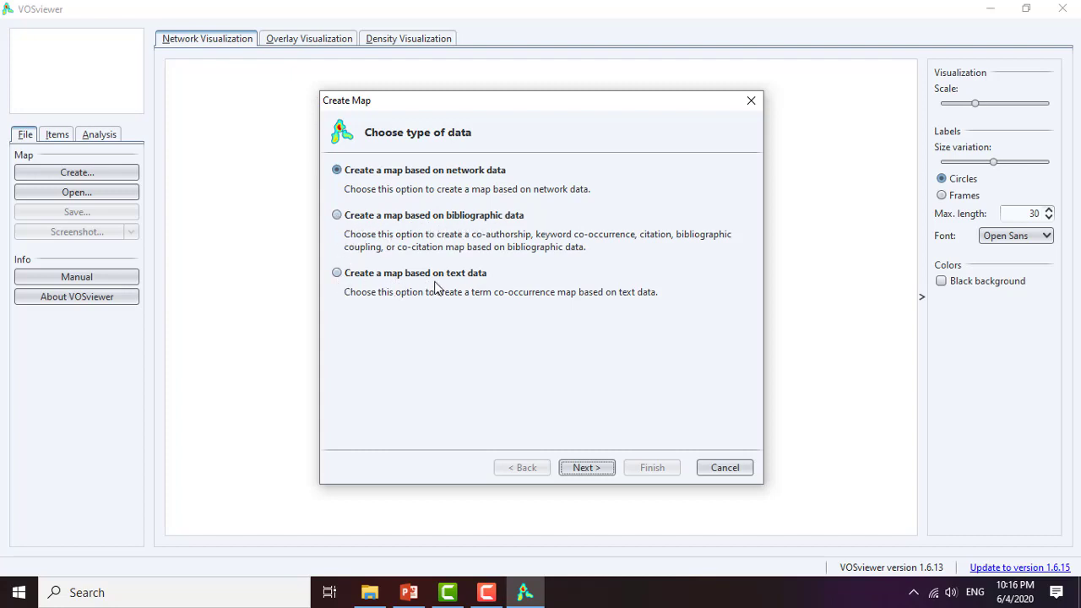
Base the new map on bibliographic data and choose reference manager files as the data source.
left_click(340, 216)
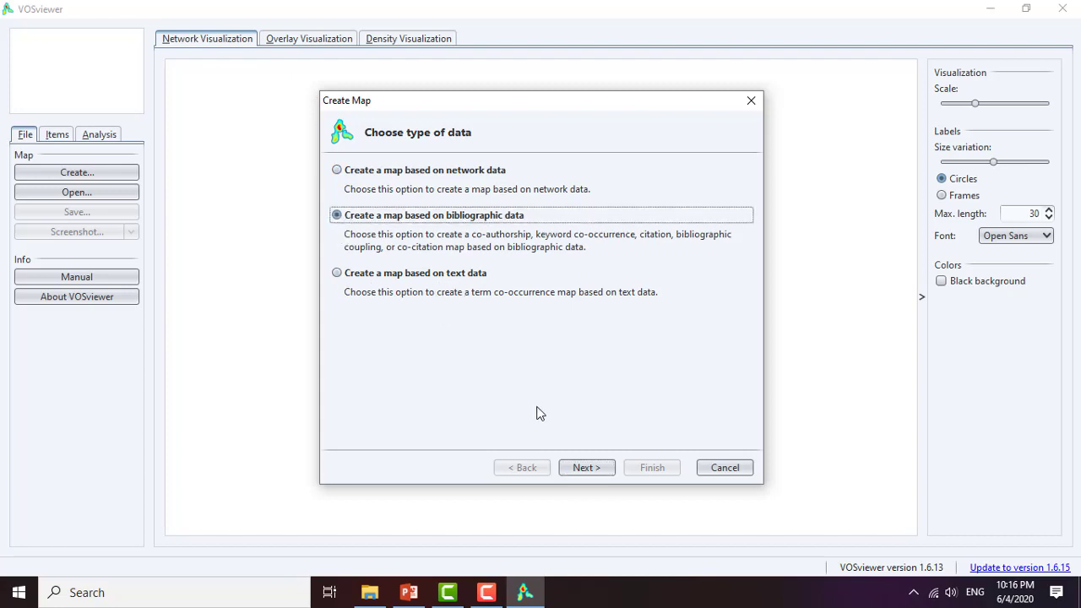
left_click(583, 468)
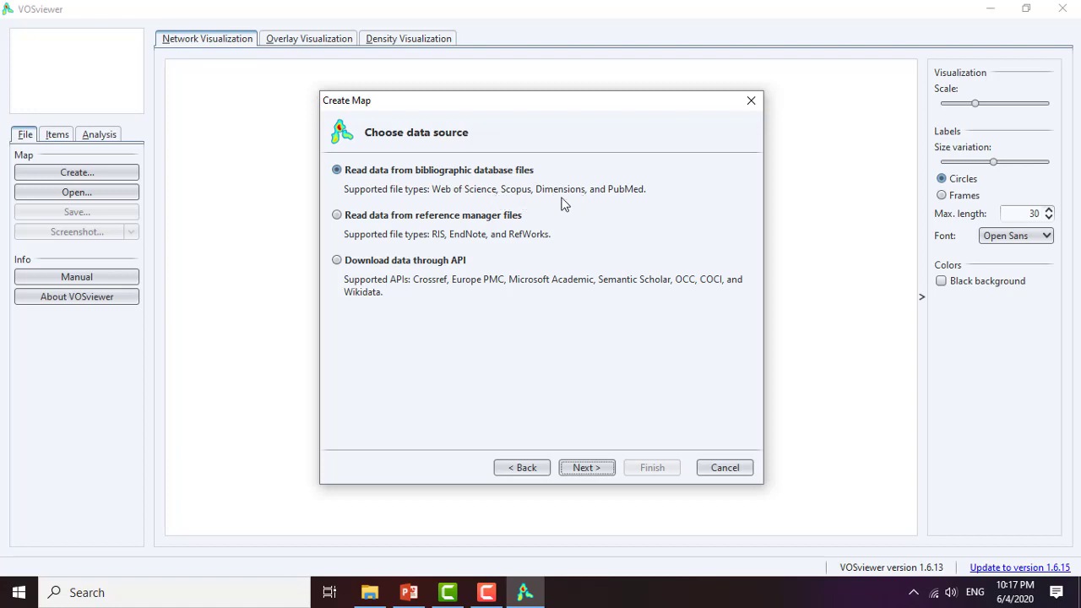
left_click(337, 216)
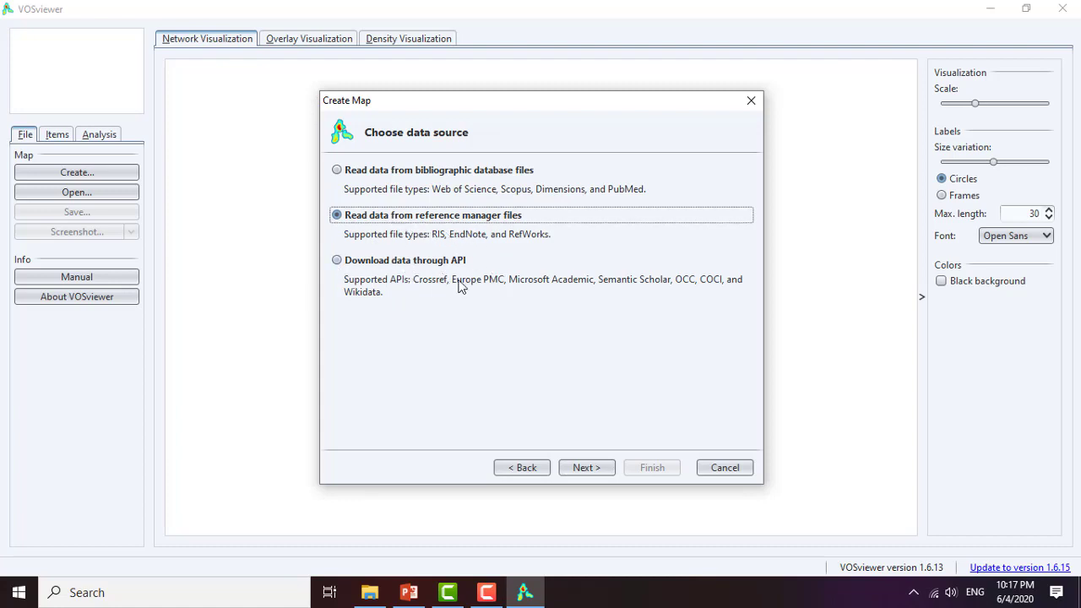
left_click(584, 468)
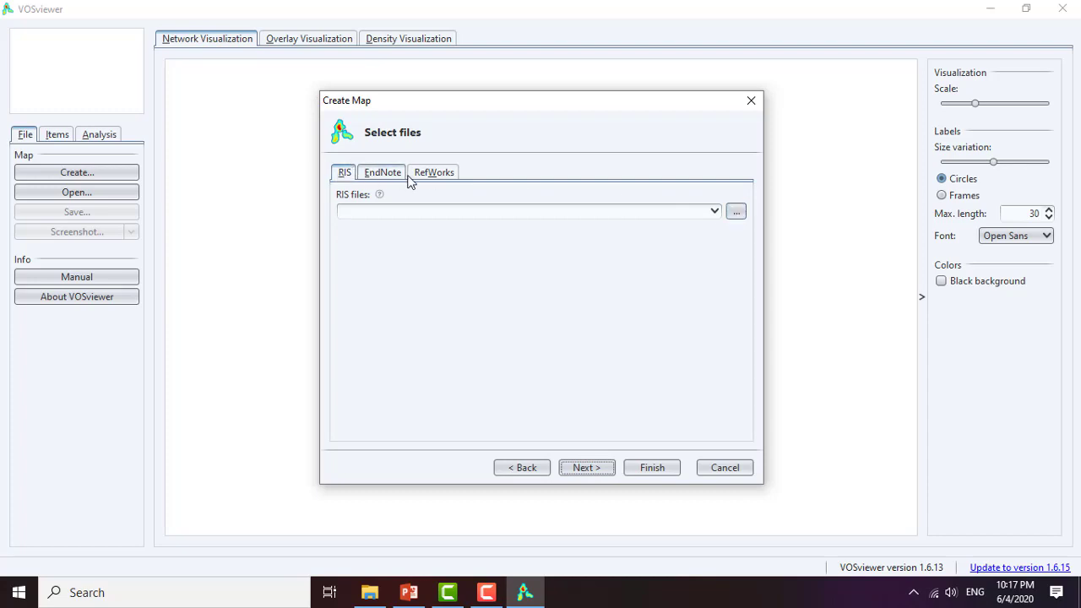
Load all the Emerald and ScienceDirect RIS files from the Mapping folder on the Desktop and continue to the analysis settings.
left_click(736, 212)
left_click(621, 183)
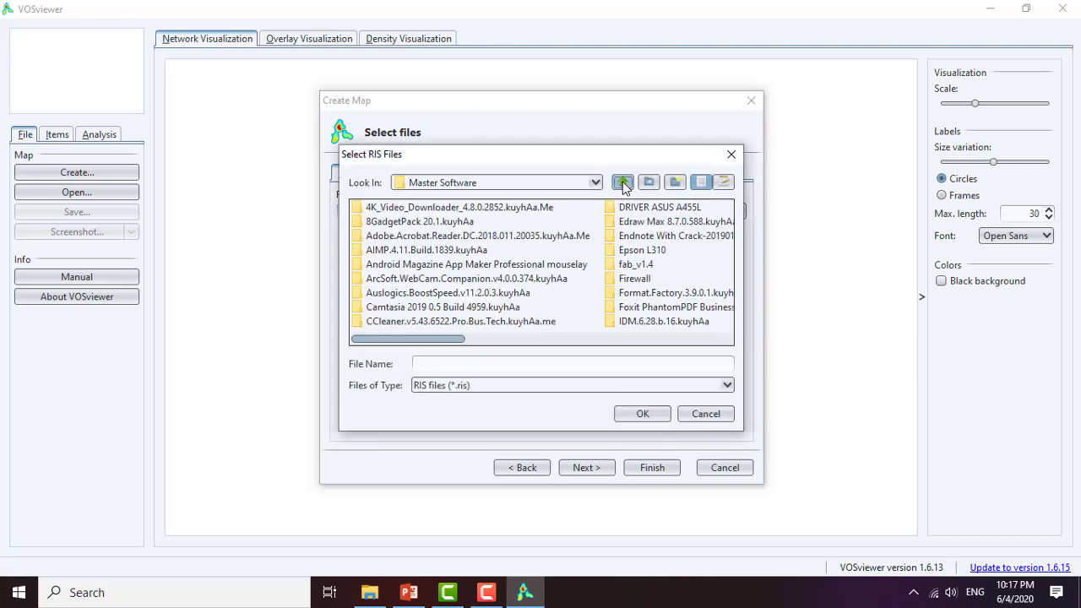
left_click(623, 182)
left_click(623, 182)
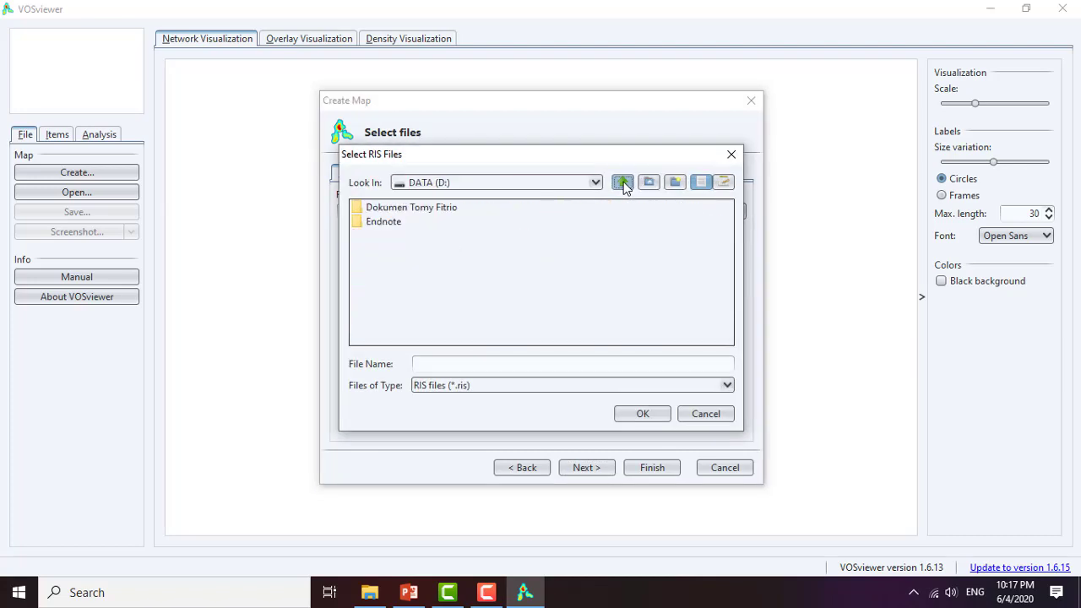
left_click(622, 183)
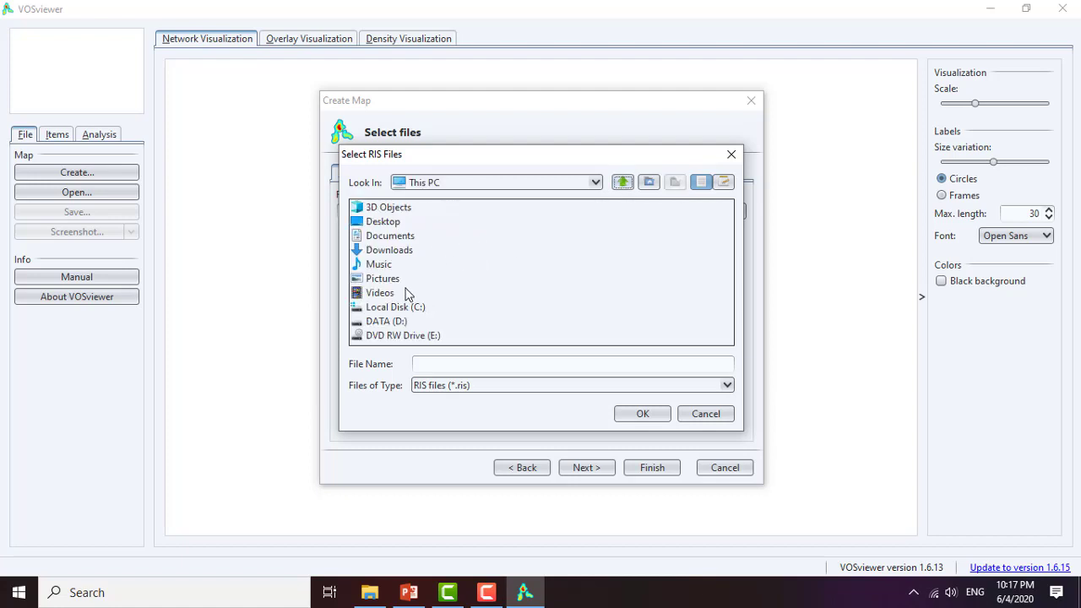
left_click(392, 225)
double_click(391, 223)
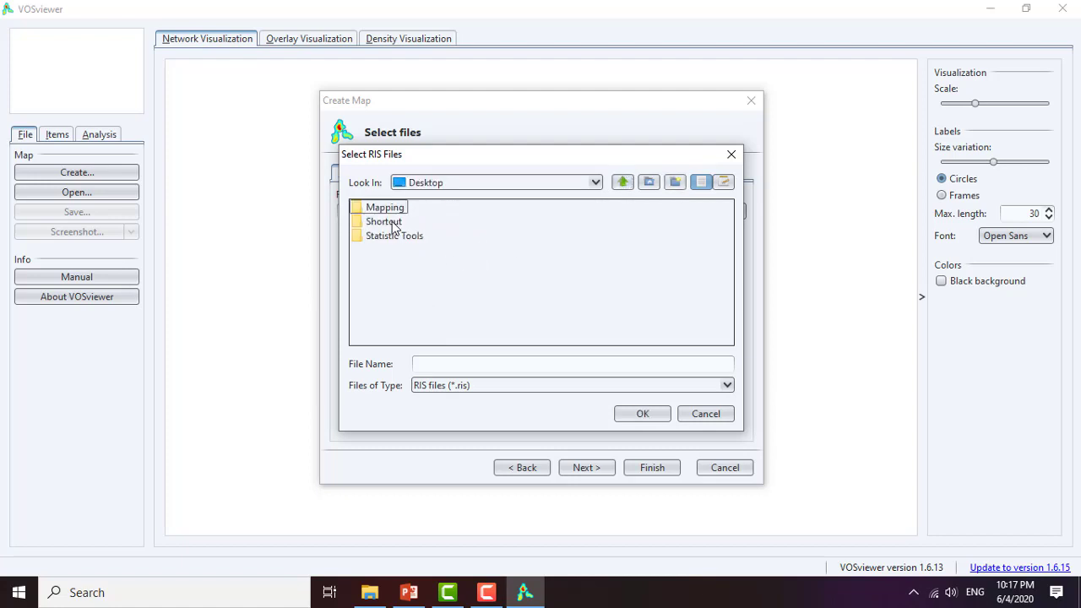
double_click(395, 209)
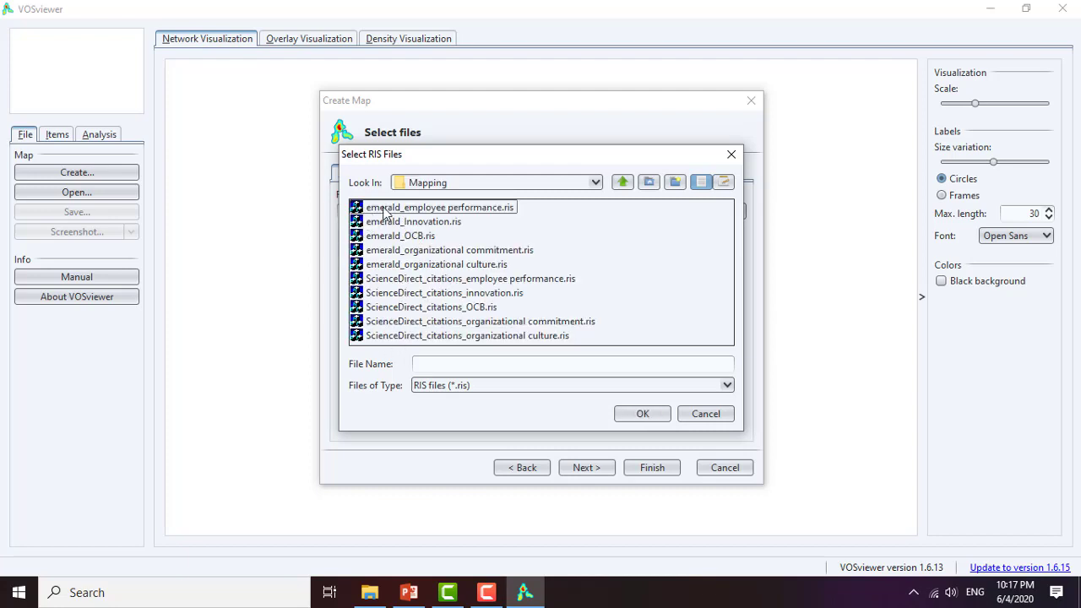
left_click(418, 309)
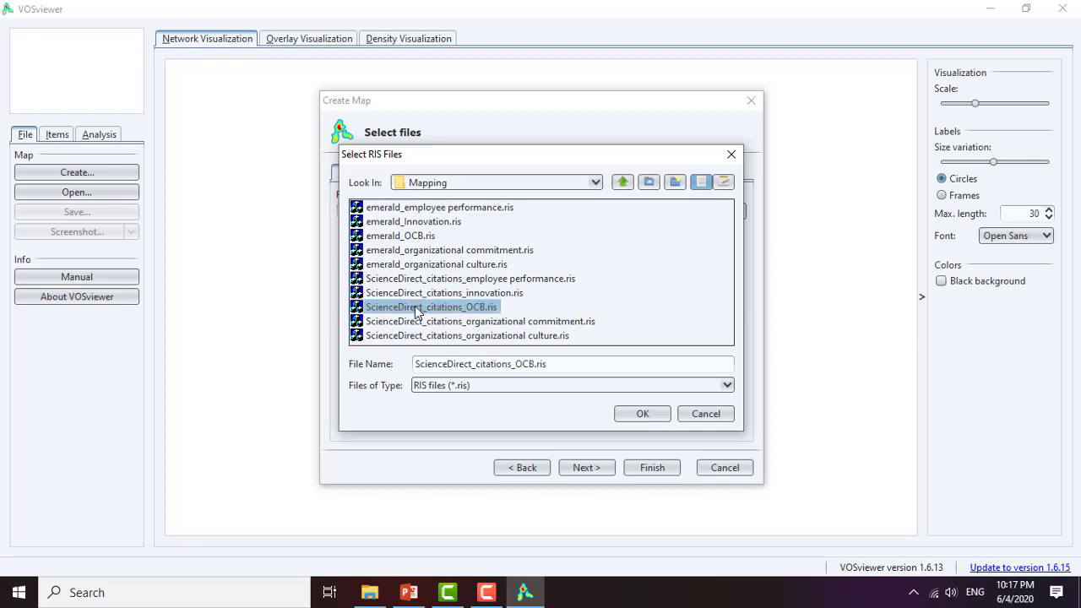
key("ctrl+a")
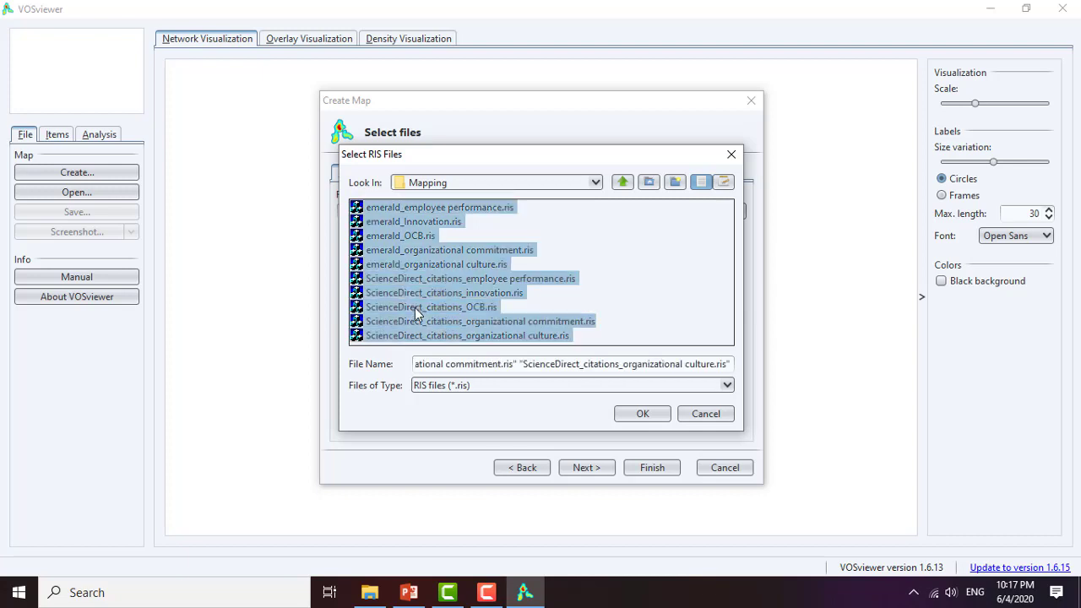
left_click(639, 414)
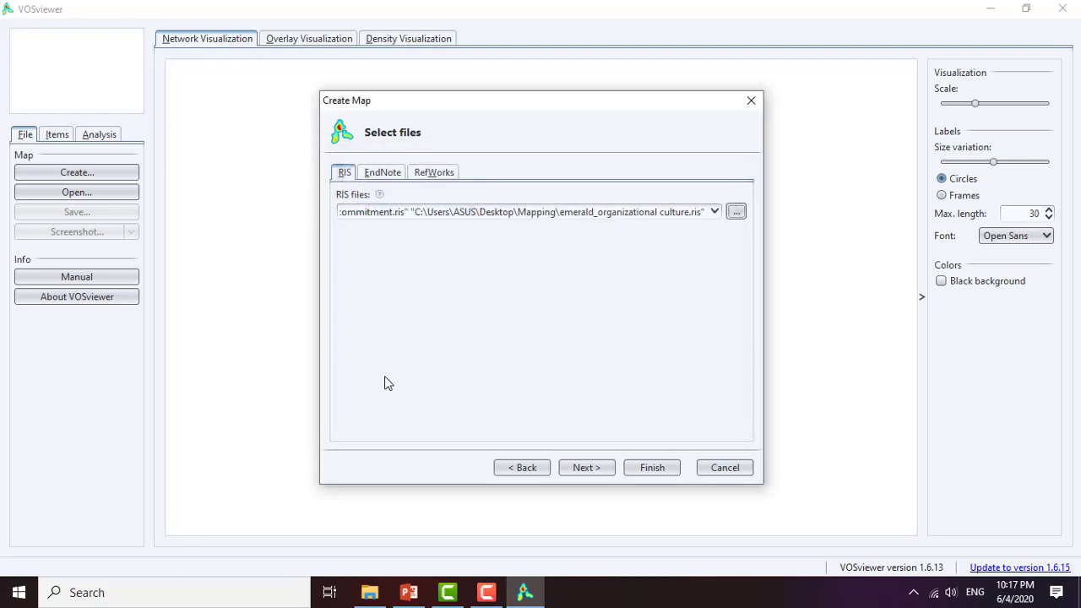
left_click(579, 467)
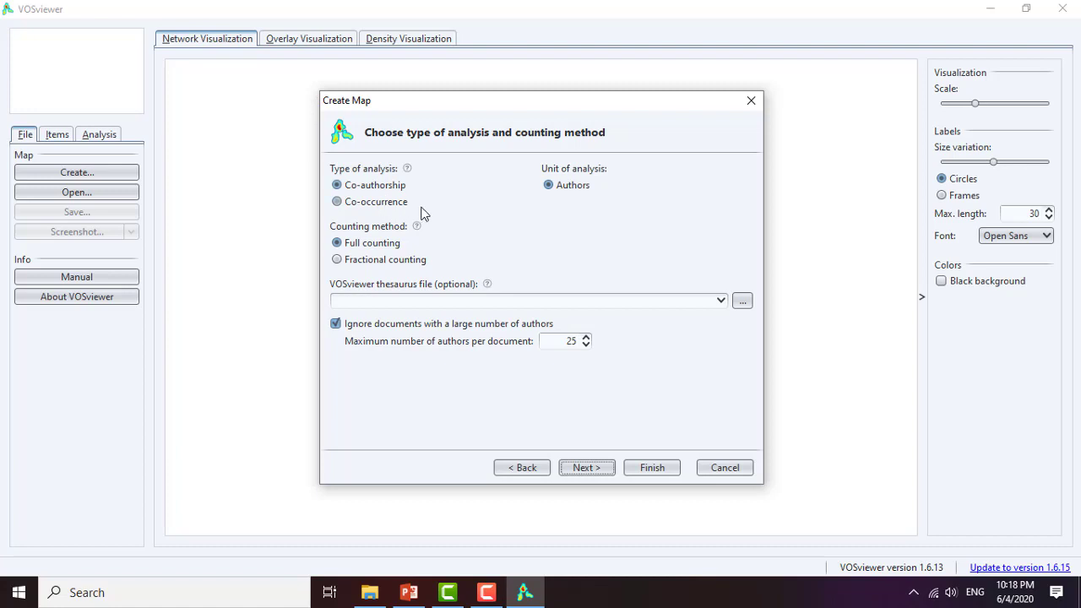
Choose co-occurrence analysis of keywords with full counting and no thesaurus file, and continue to the threshold settings.
left_click(339, 203)
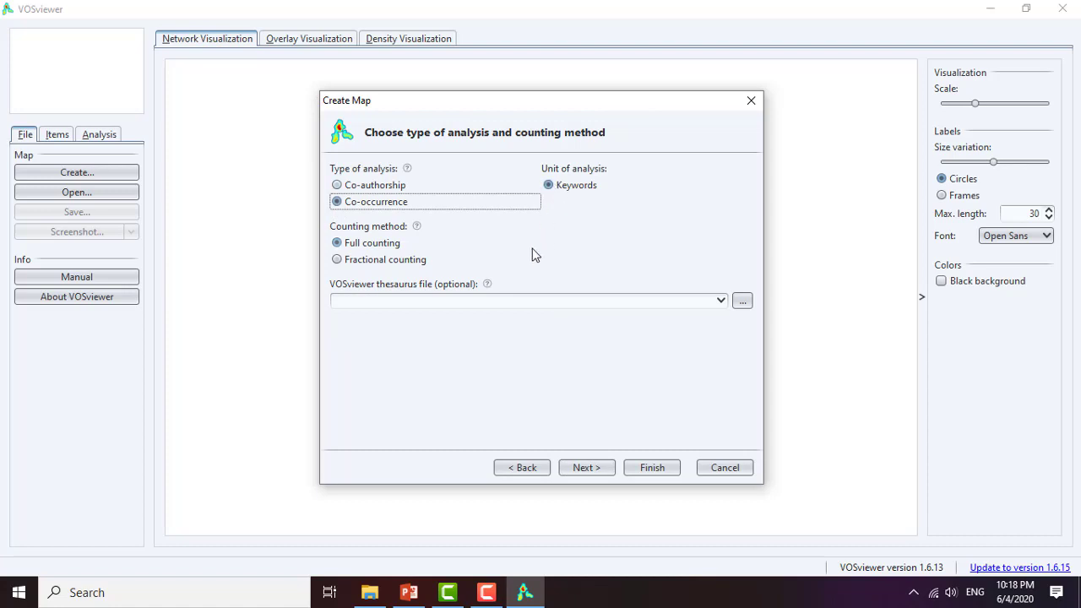
left_click(337, 186)
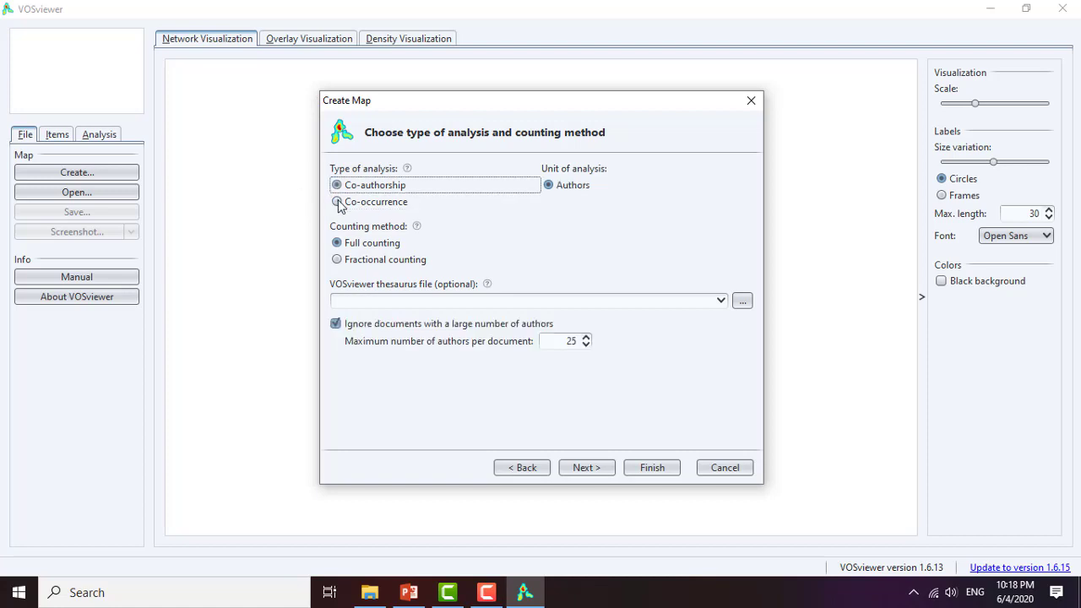
left_click(338, 202)
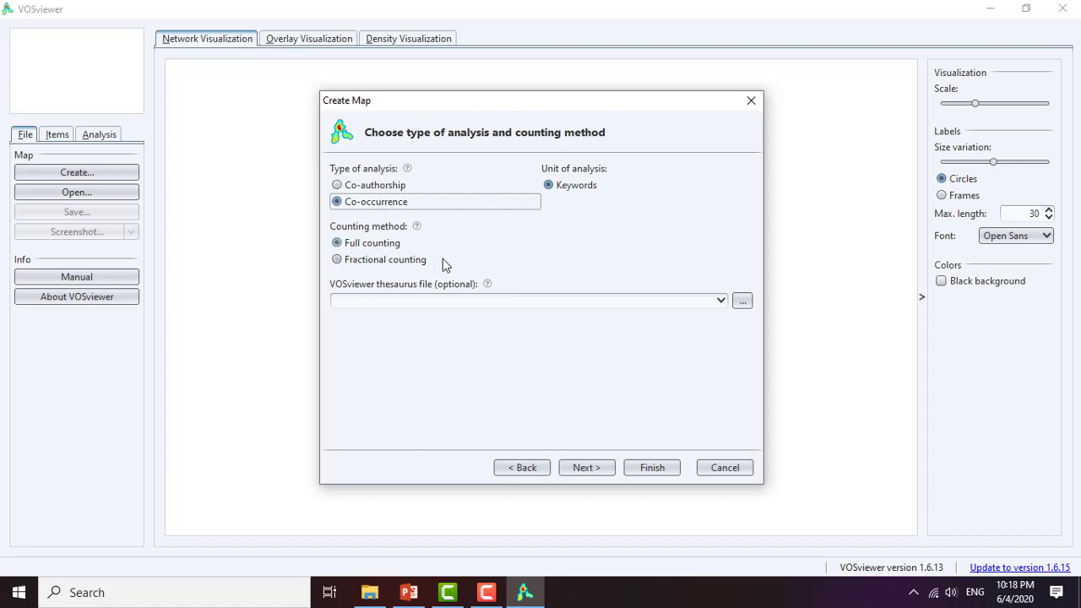
left_click(716, 302)
left_click(583, 473)
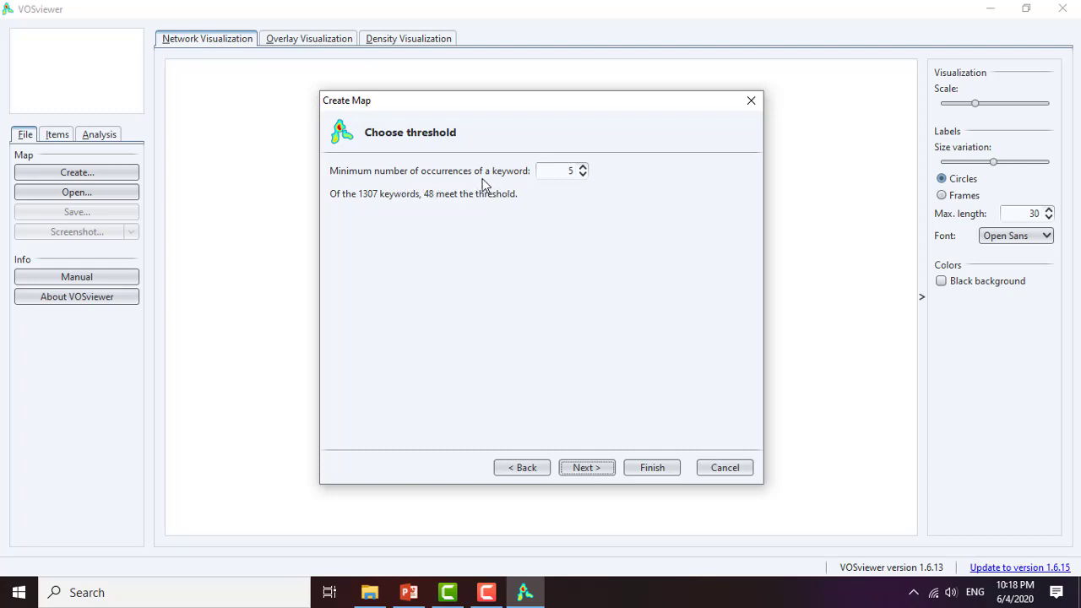
Set the minimum number of occurrences of a keyword to 1 and accept 1000 as the number of keywords to select.
left_click(582, 175)
left_click(582, 175)
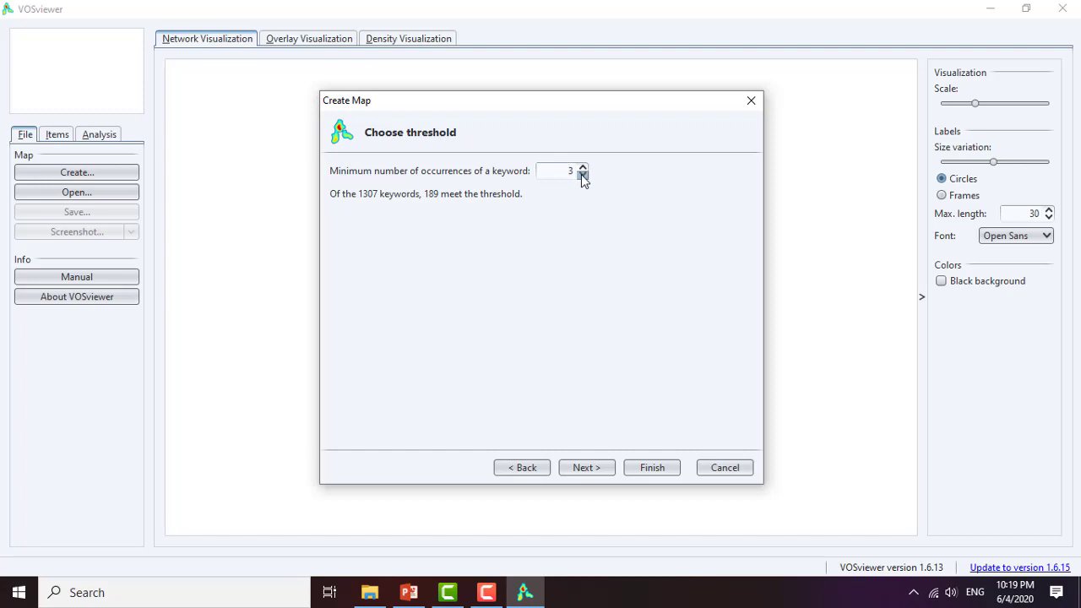
left_click(582, 174)
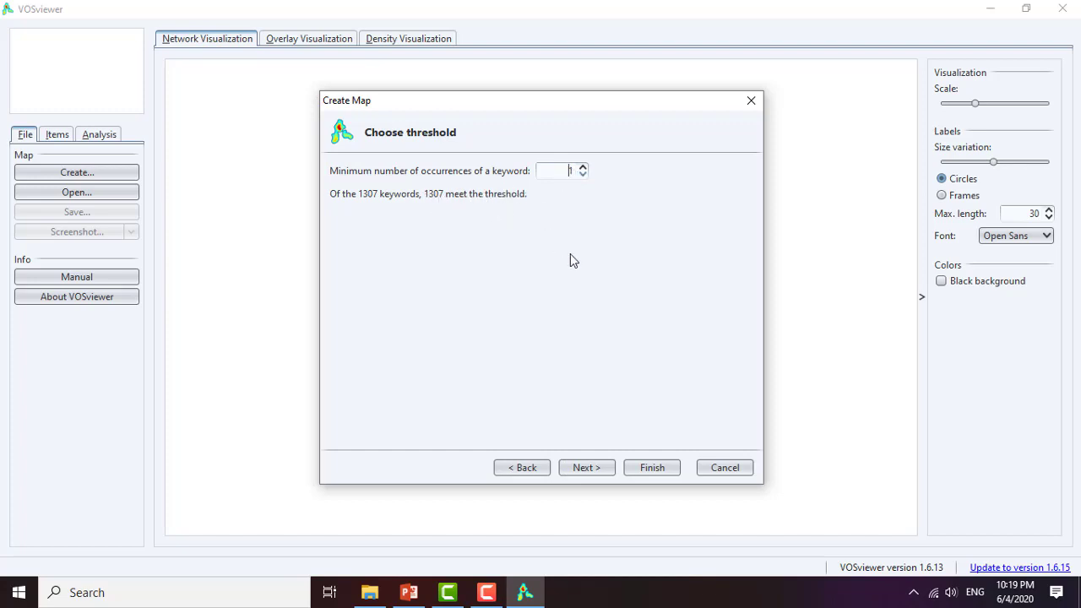
left_click(582, 168)
left_click(582, 174)
left_click(583, 468)
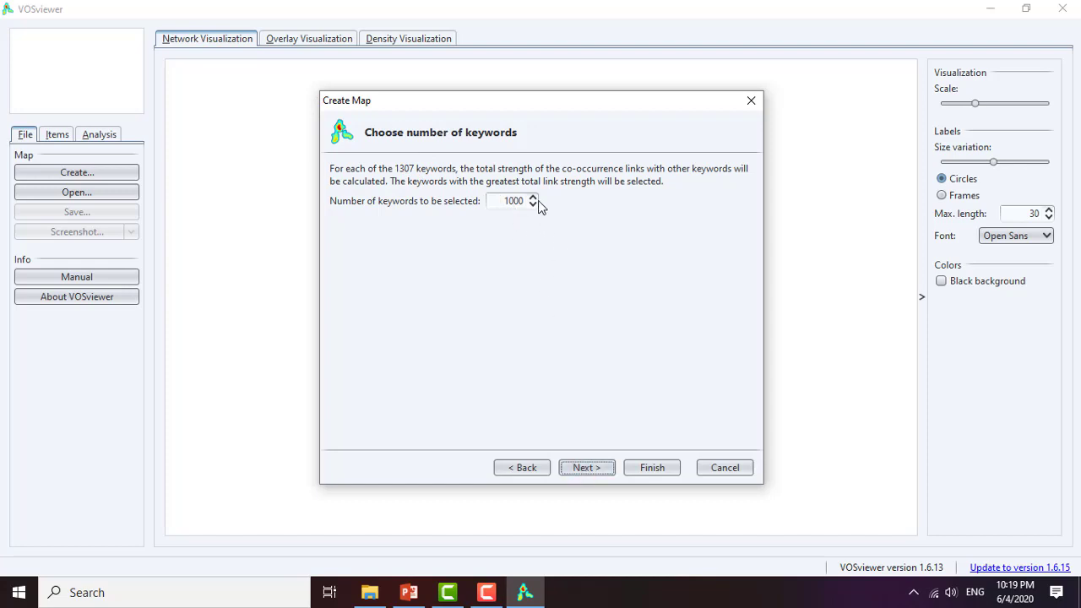
left_click(581, 468)
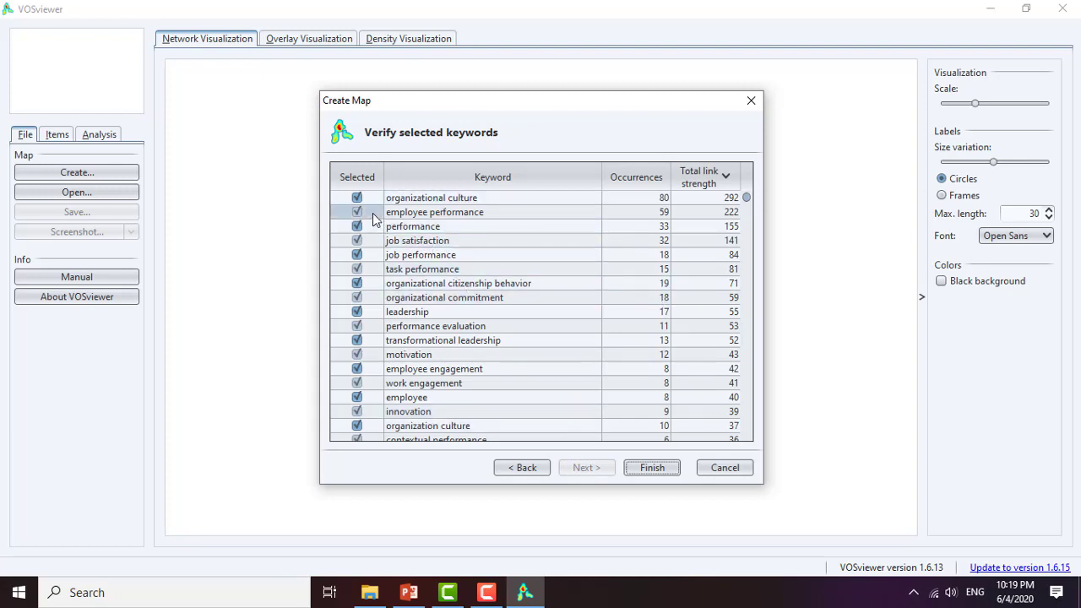
Exclude the keywords "pakistan" and "hr." from the selected keywords.
scroll(372, 213, "down", 2)
scroll(371, 214, "down", 3)
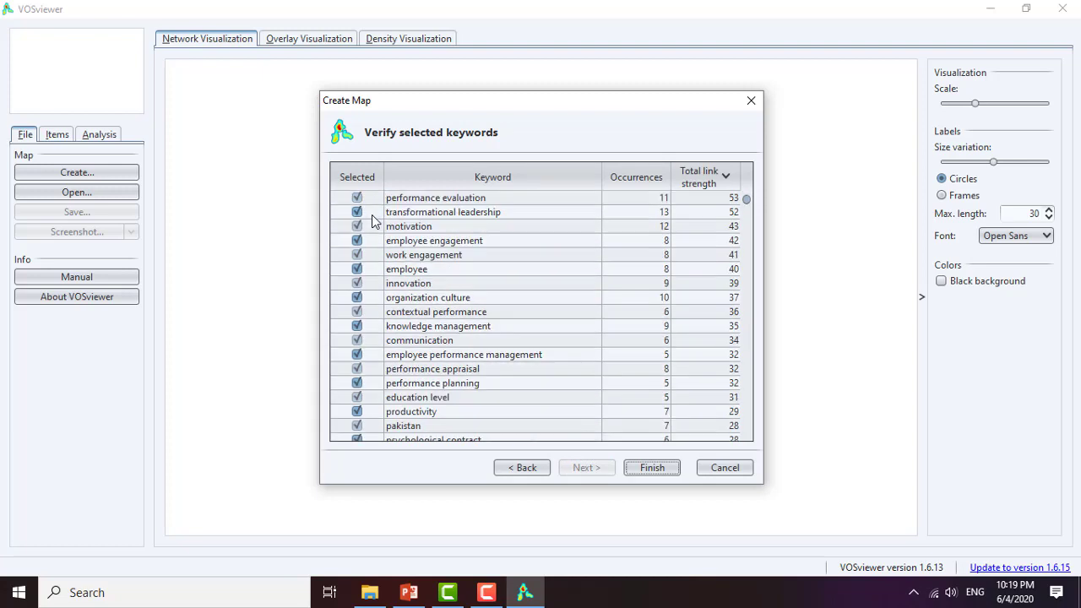
scroll(372, 214, "down", 2)
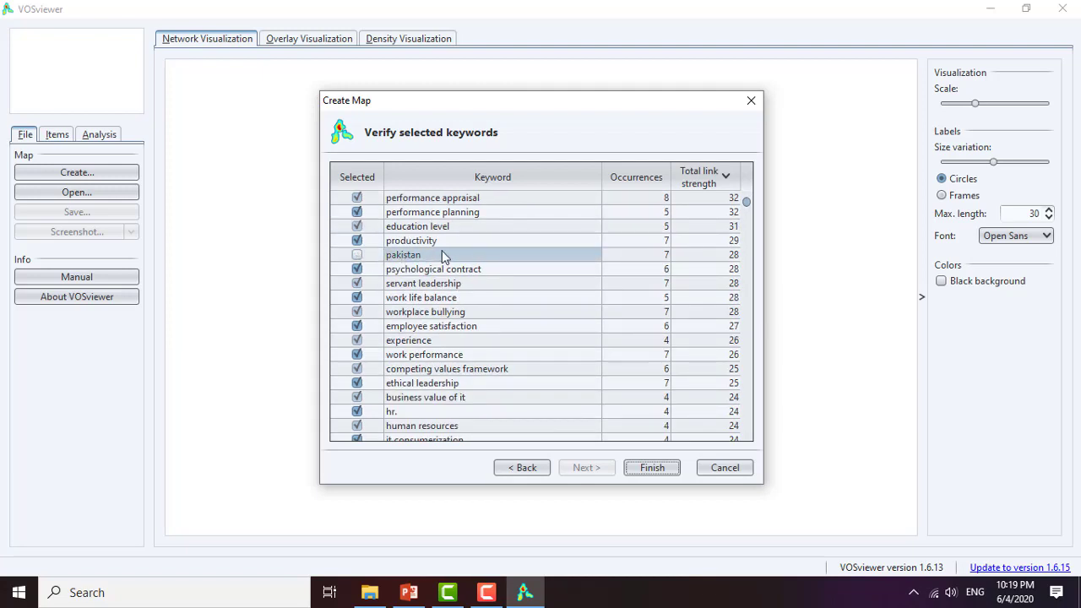
scroll(441, 254, "down", 1)
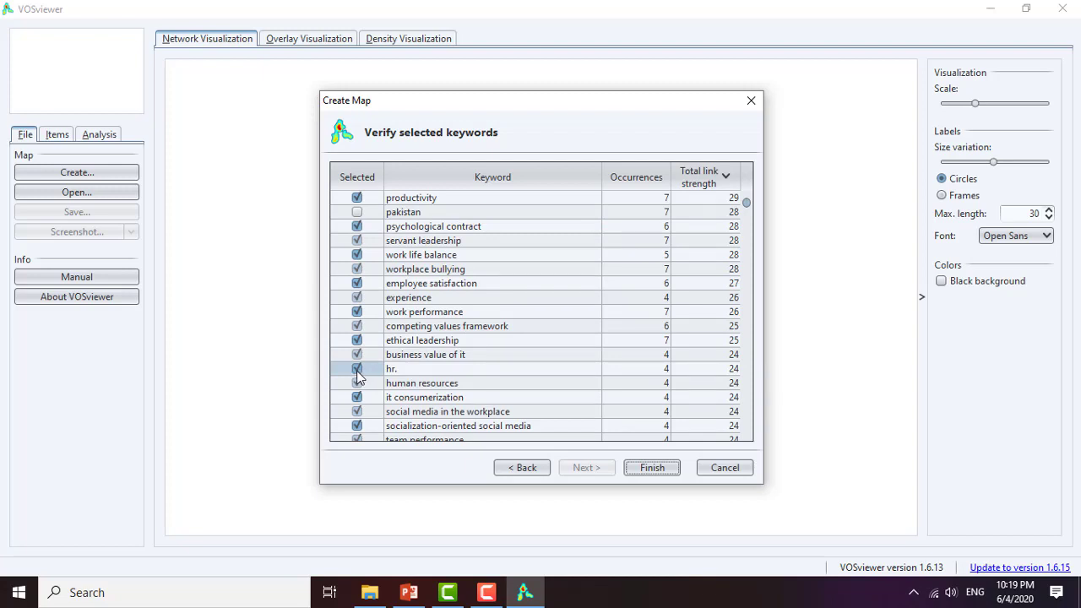
left_click(357, 369)
Exclude the keywords "hr bundle" and "job demand-resources (jd-r) model" from the map.
scroll(460, 361, "down", 3)
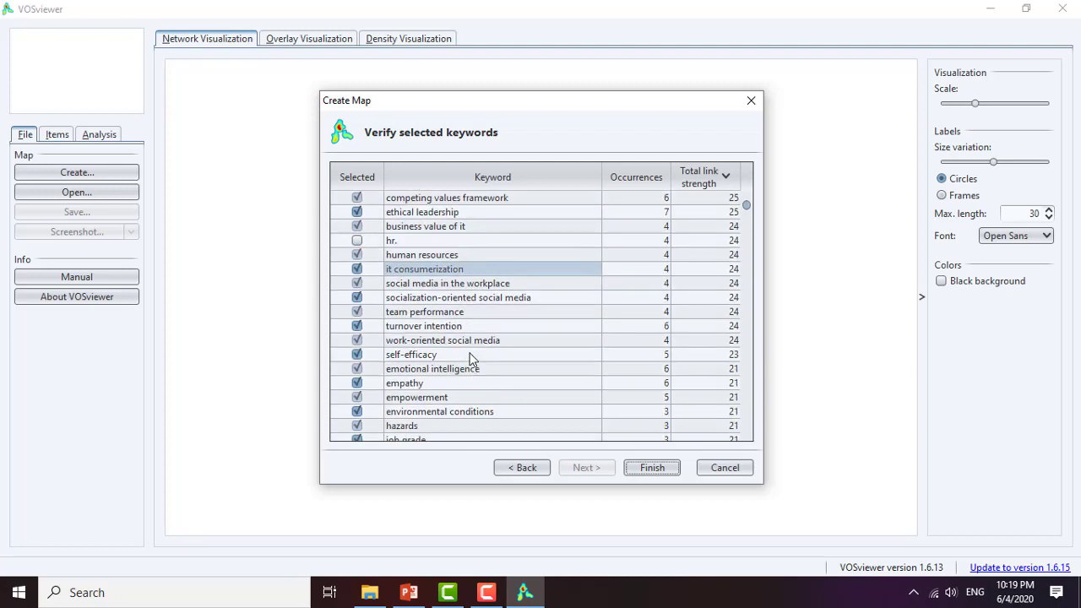
scroll(471, 359, "down", 4)
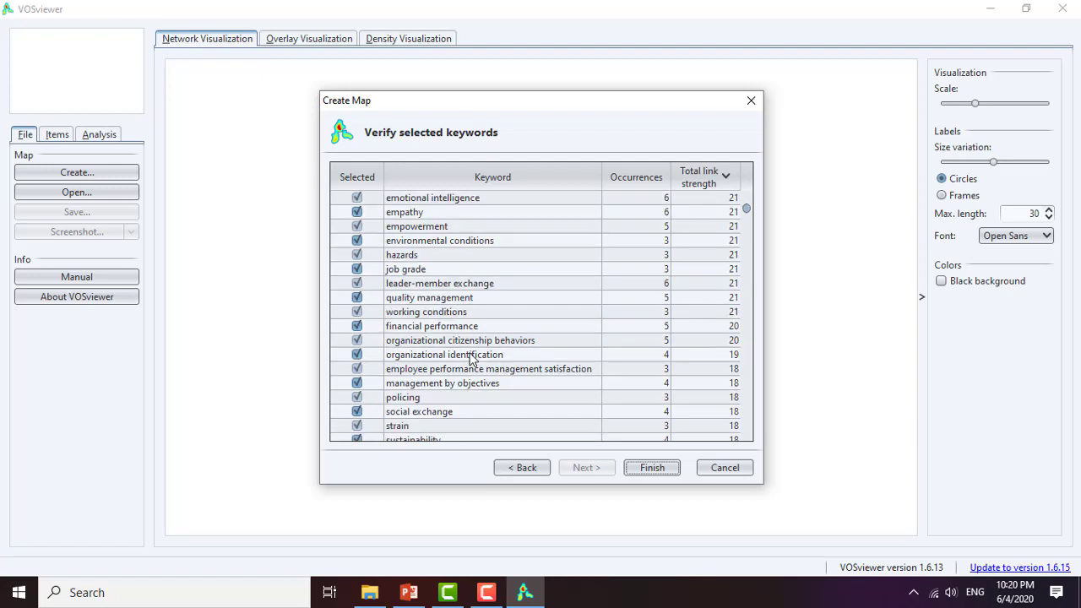
scroll(470, 359, "down", 3)
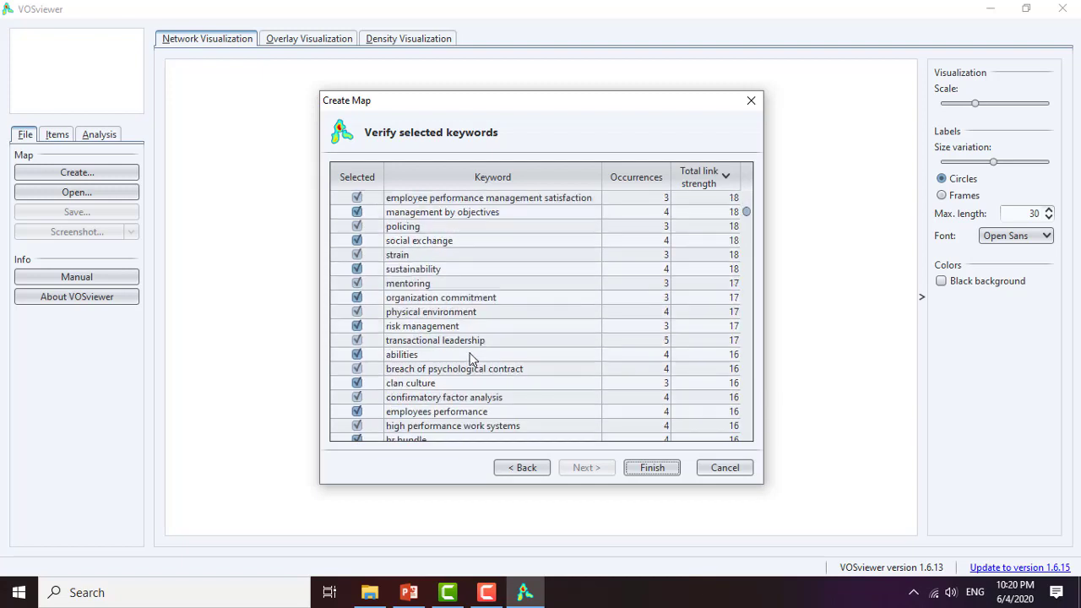
scroll(471, 359, "down", 1)
scroll(471, 359, "down", 3)
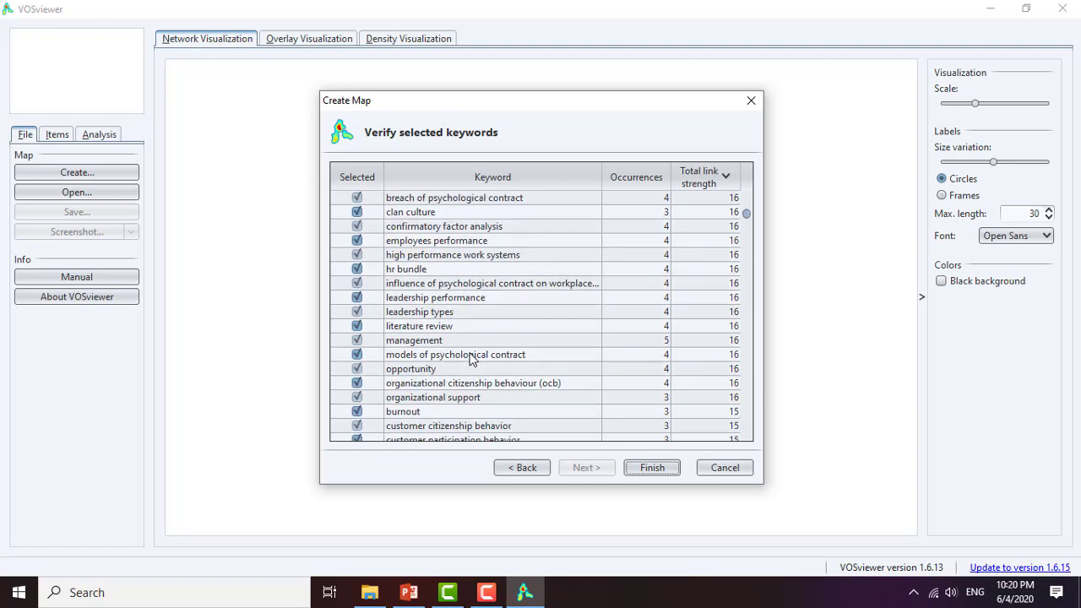
left_click(355, 270)
scroll(470, 304, "down", 4)
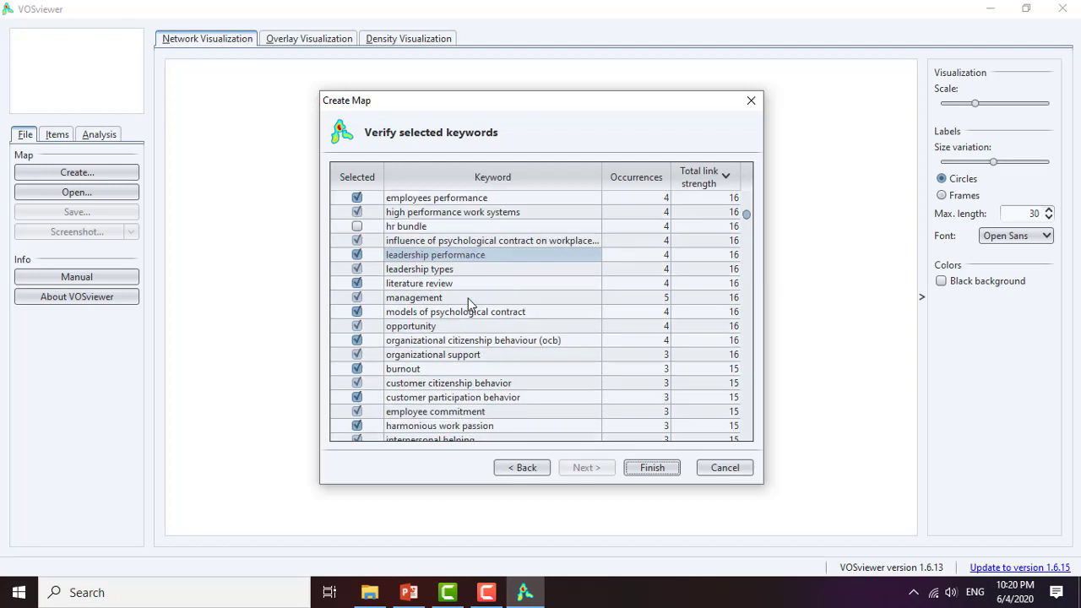
scroll(470, 304, "down", 1)
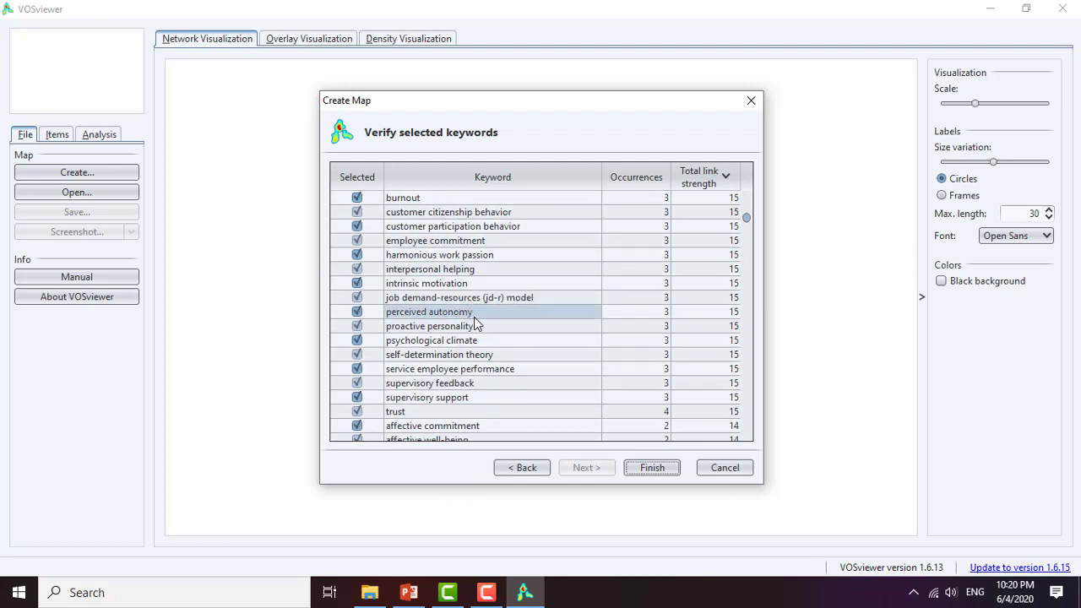
scroll(501, 322, "down", 5)
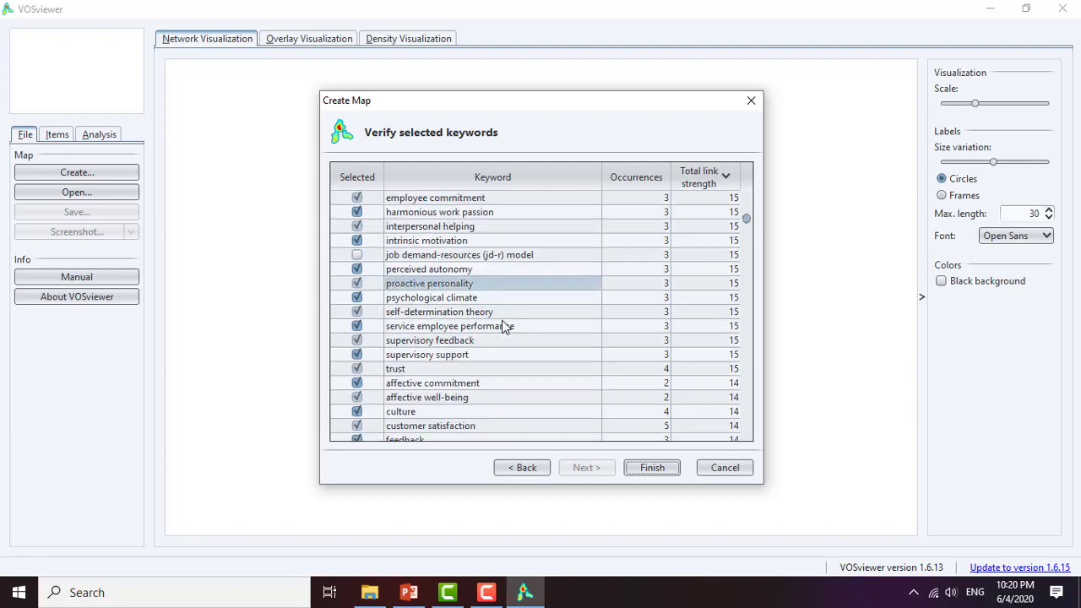
Exclude the keywords "method" and "moderation" from the keyword selection.
scroll(501, 320, "down", 5)
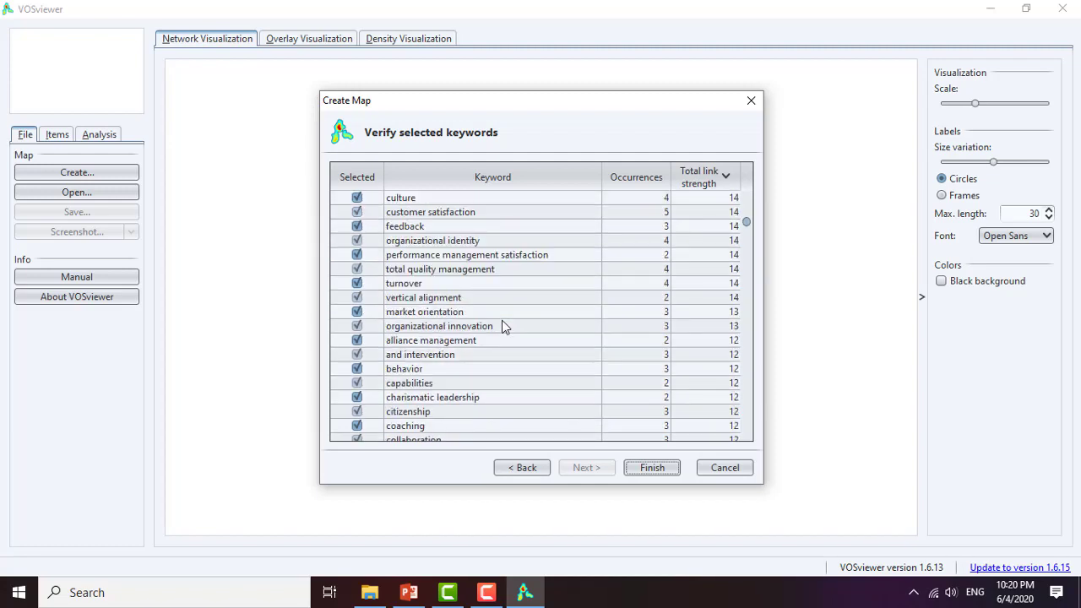
scroll(502, 322, "down", 2)
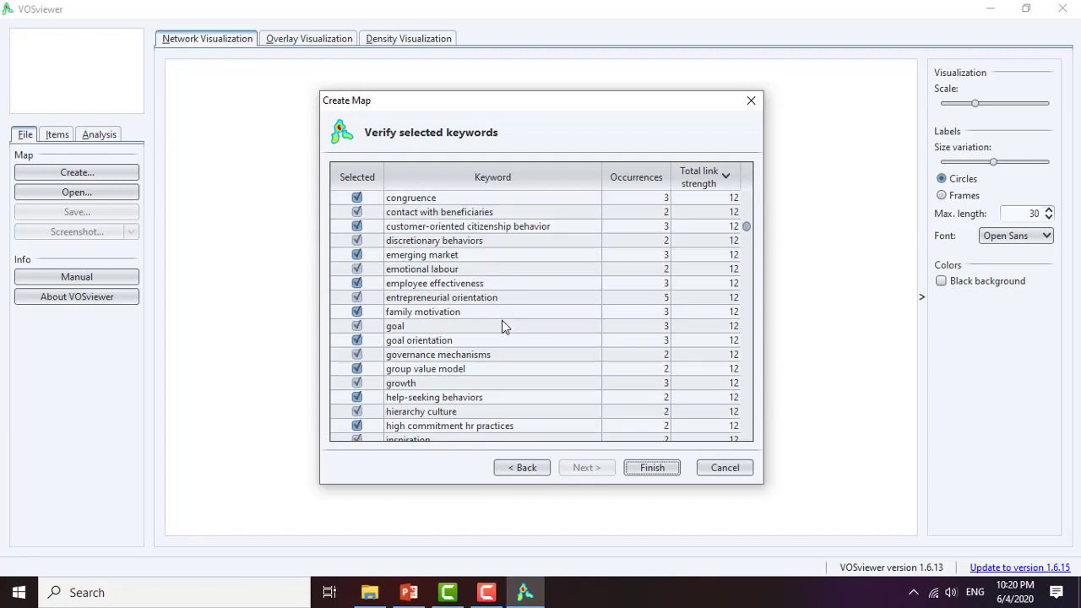
scroll(501, 322, "down", 4)
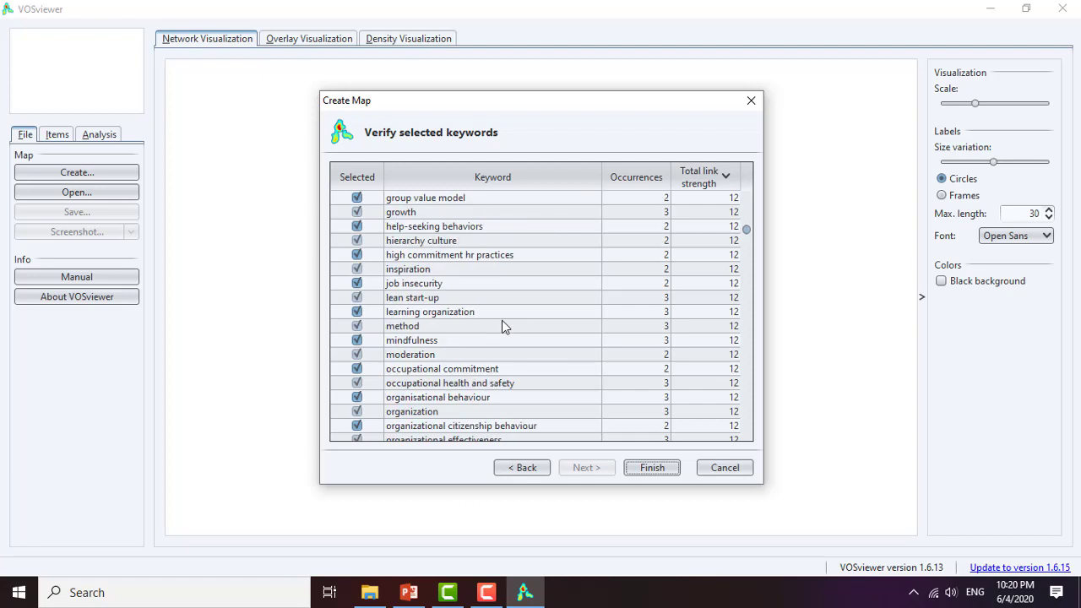
scroll(502, 321, "down", 1)
left_click(356, 283)
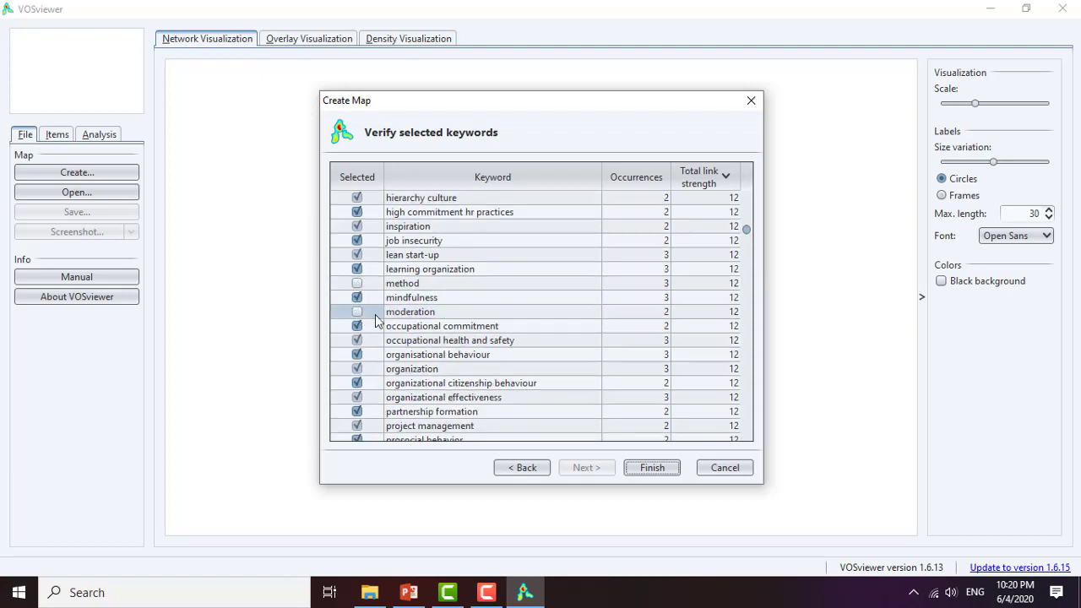
Exclude the keyword "india" from the selected keywords.
scroll(505, 325, "down", 3)
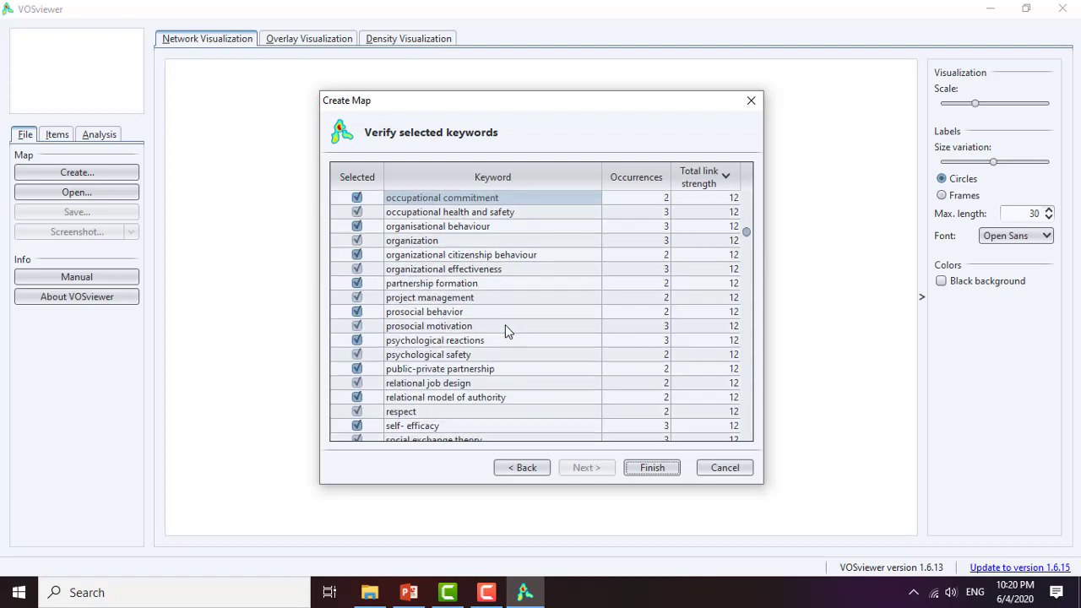
scroll(505, 330, "down", 3)
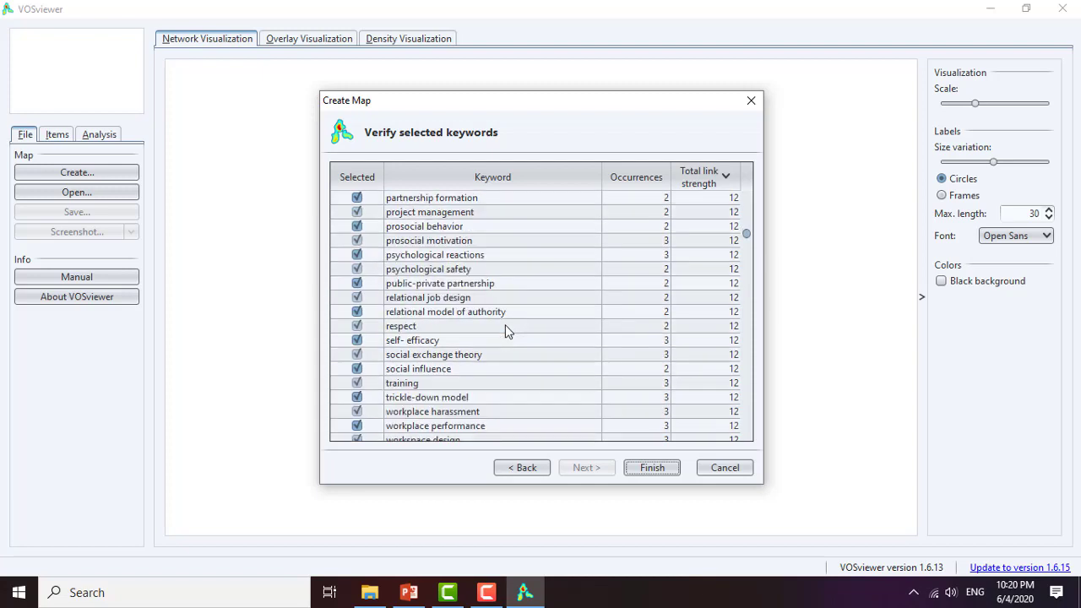
scroll(505, 330, "down", 2)
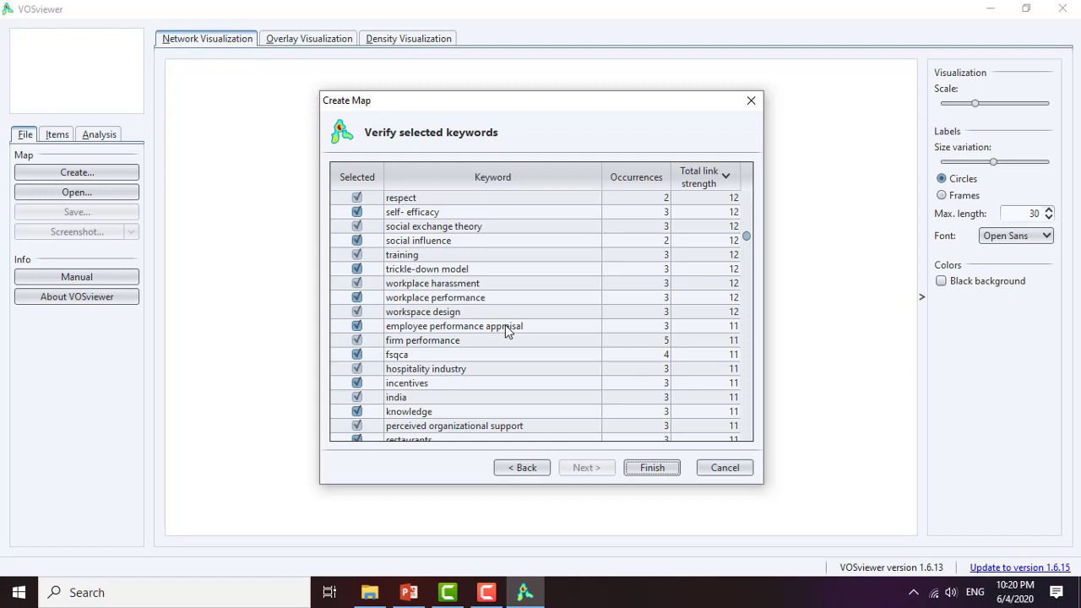
scroll(505, 330, "down", 2)
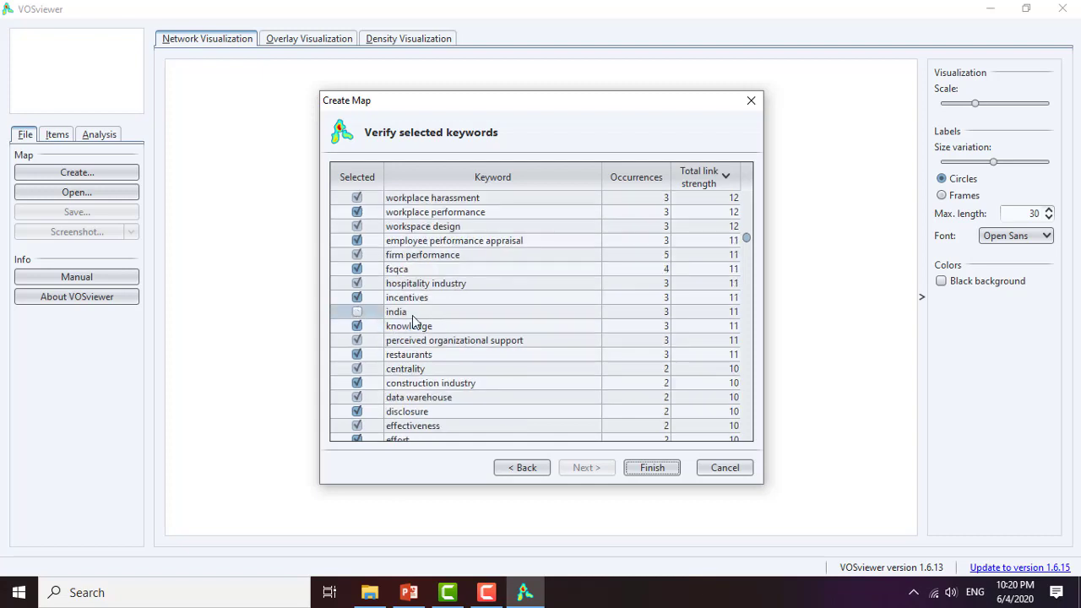
Exclude the keywords "fuzzy set theory", "g-square" and "it" from the keyword selection.
scroll(489, 325, "down", 4)
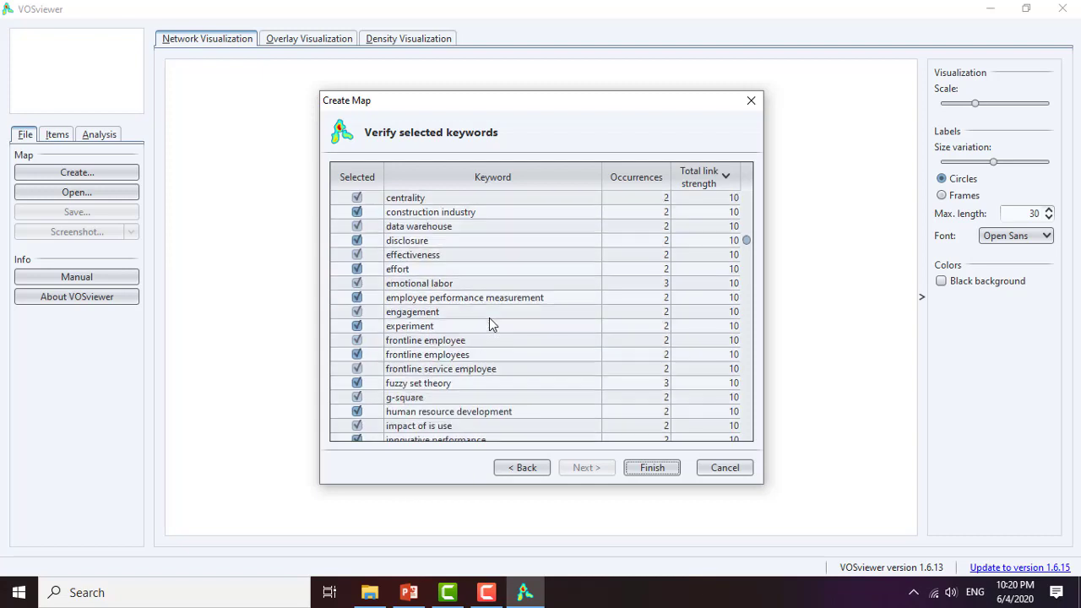
scroll(490, 319, "down", 2)
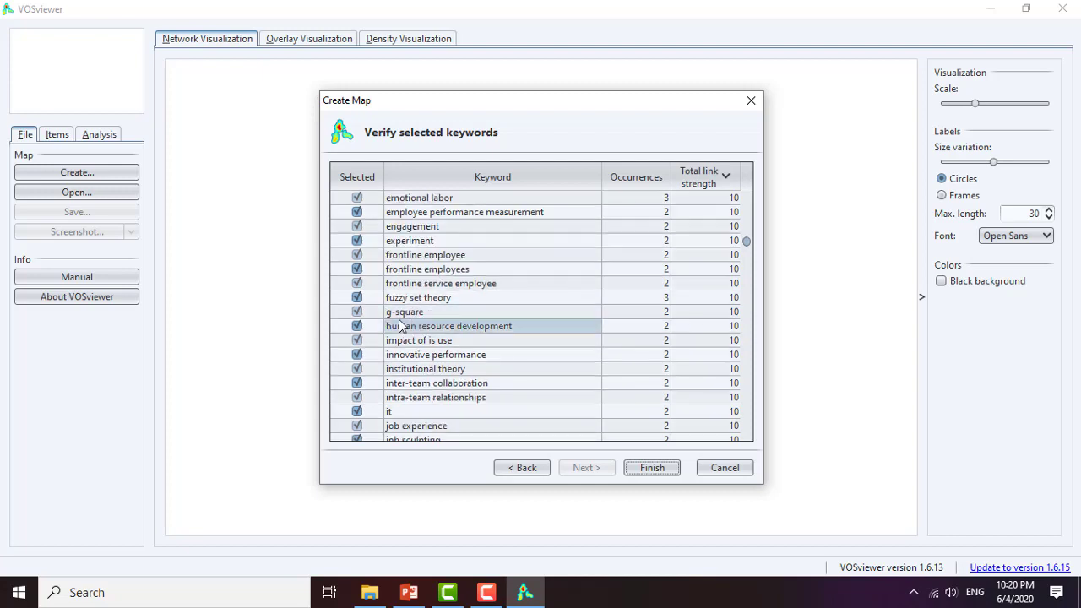
left_click(357, 312)
scroll(490, 319, "down", 1)
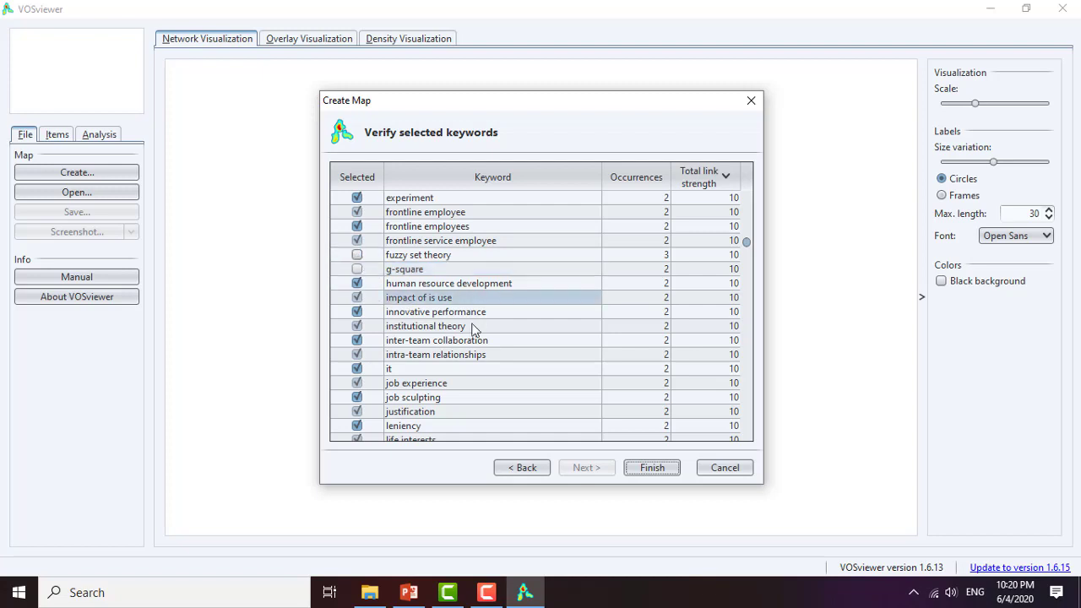
left_click(356, 368)
Review the keywords with lower total link strength and exclude "mediating effect" from the selection.
scroll(476, 364, "down", 2)
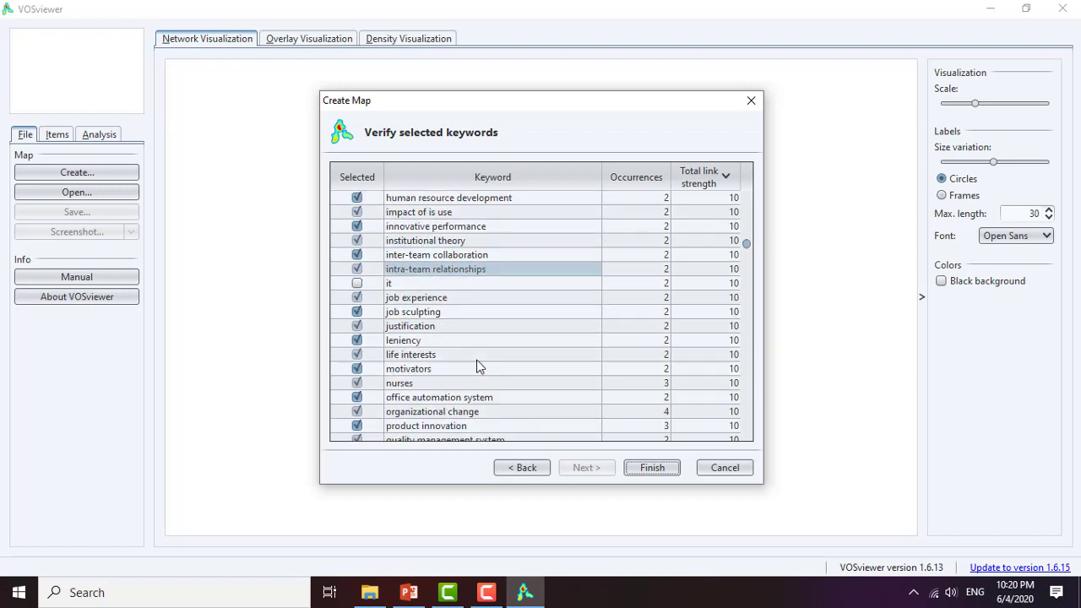
scroll(477, 365, "down", 1)
scroll(476, 365, "down", 1)
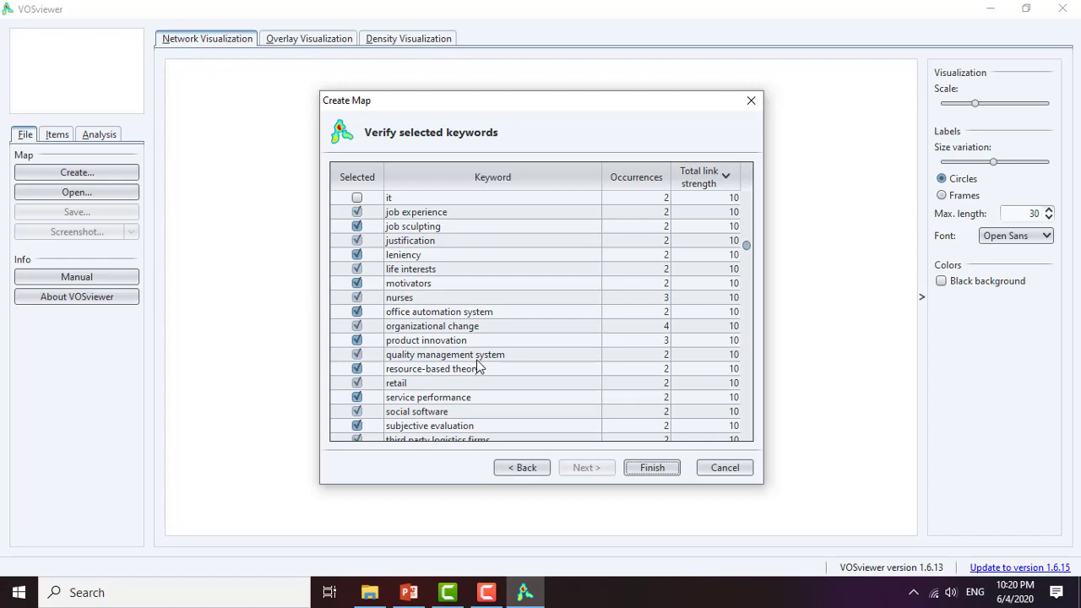
scroll(477, 365, "down", 7)
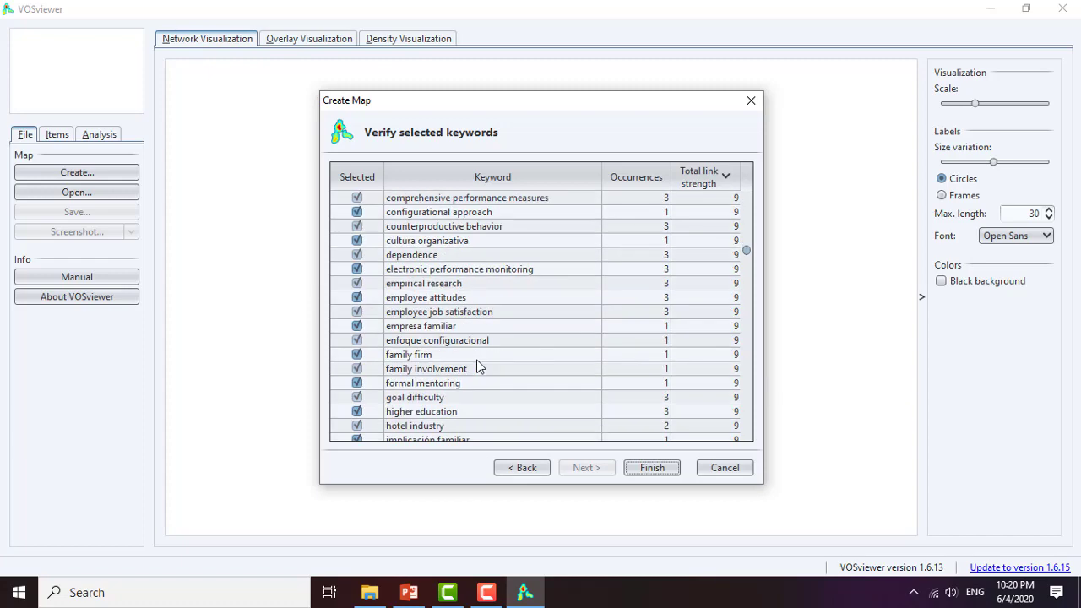
scroll(477, 365, "down", 3)
scroll(477, 363, "down", 9)
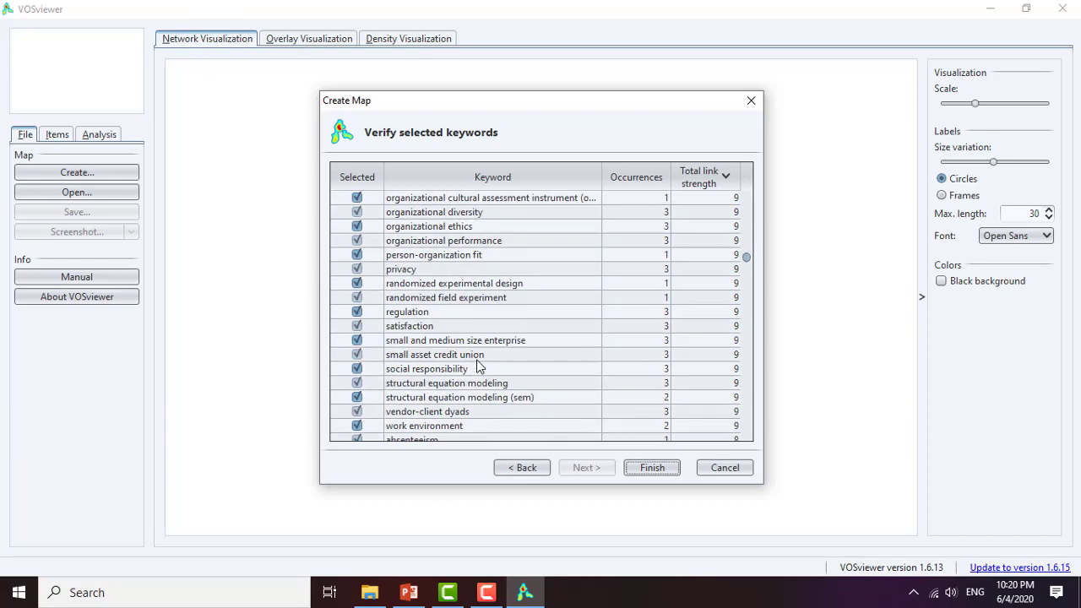
scroll(476, 360, "down", 14)
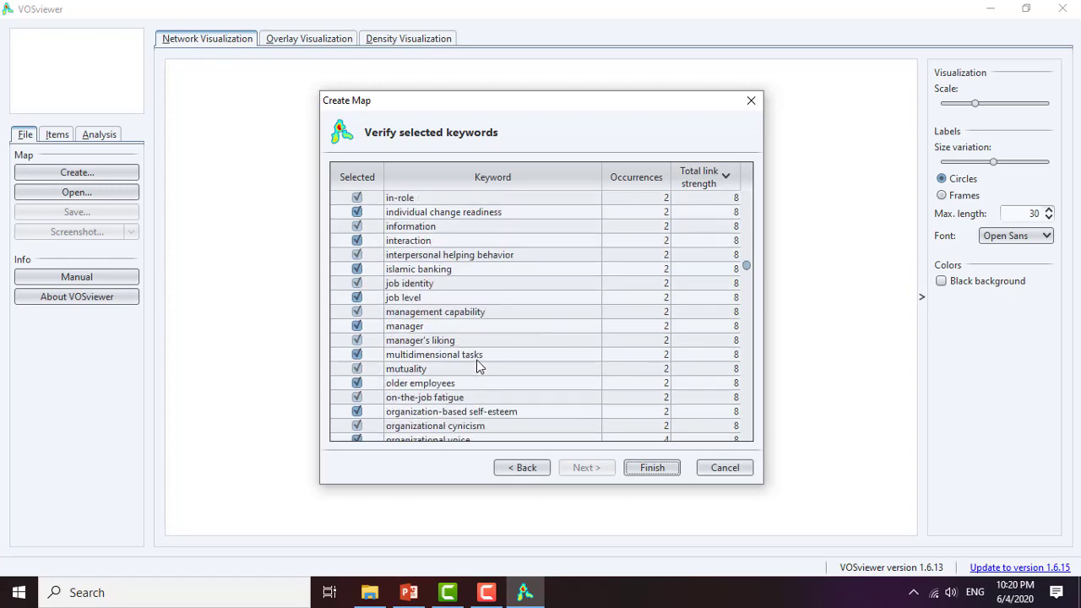
scroll(476, 359, "down", 16)
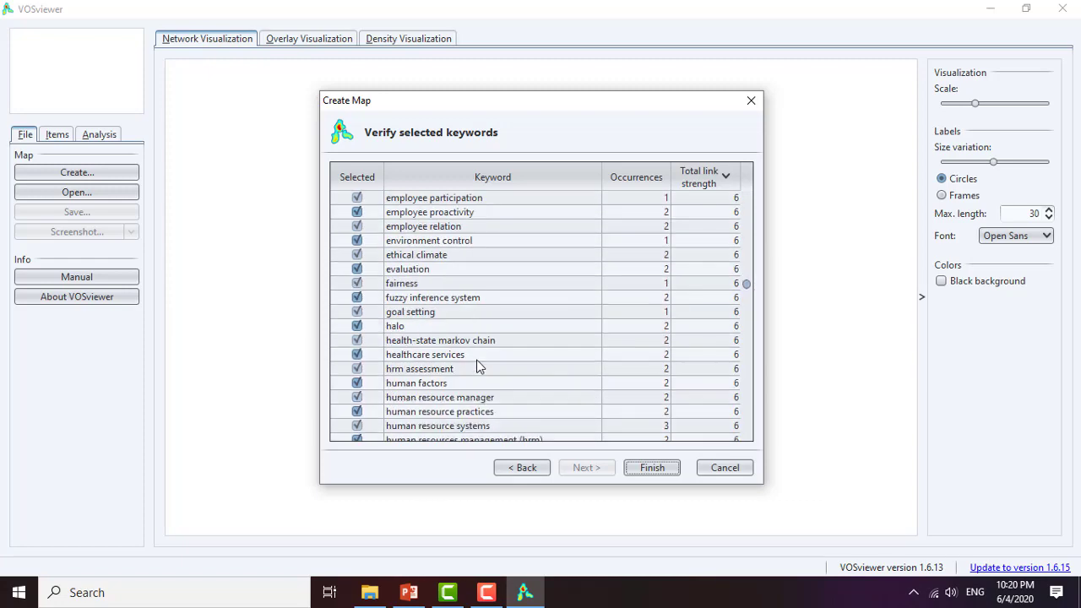
scroll(476, 360, "down", 4)
scroll(476, 360, "down", 13)
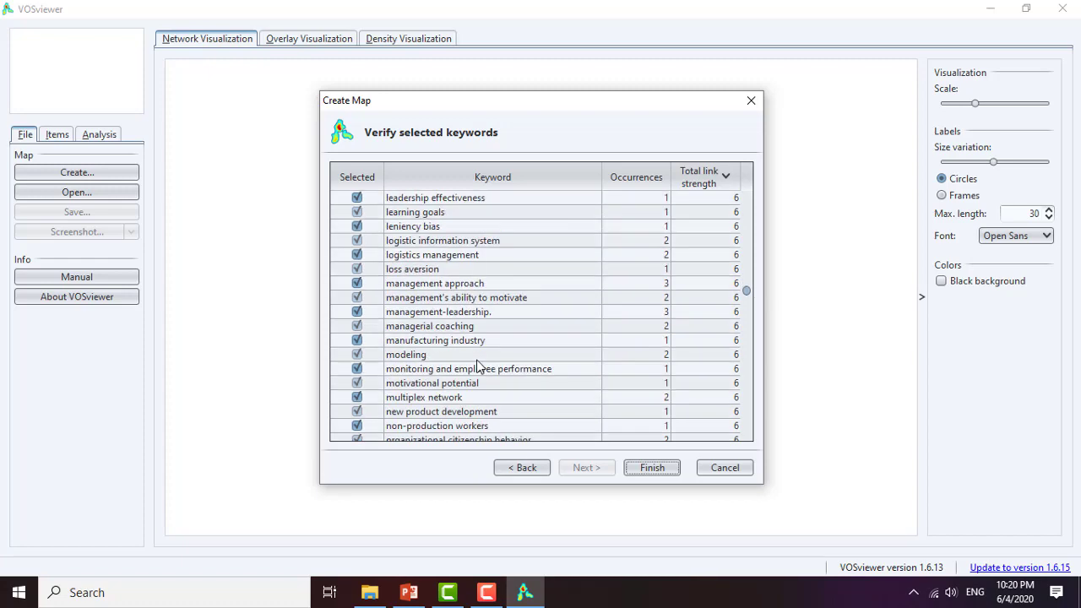
scroll(477, 360, "down", 20)
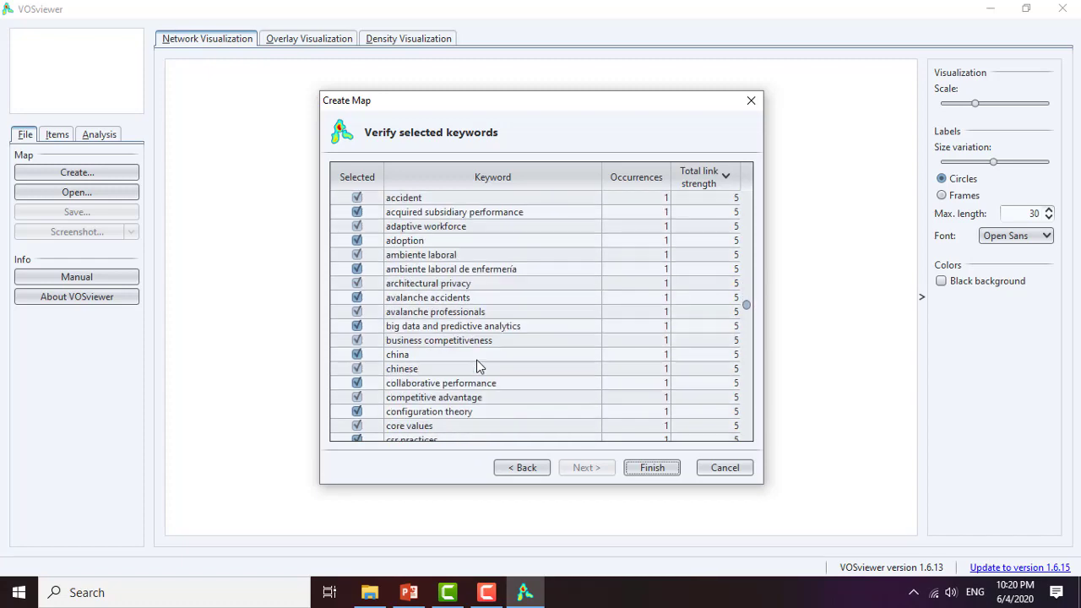
scroll(476, 360, "down", 2)
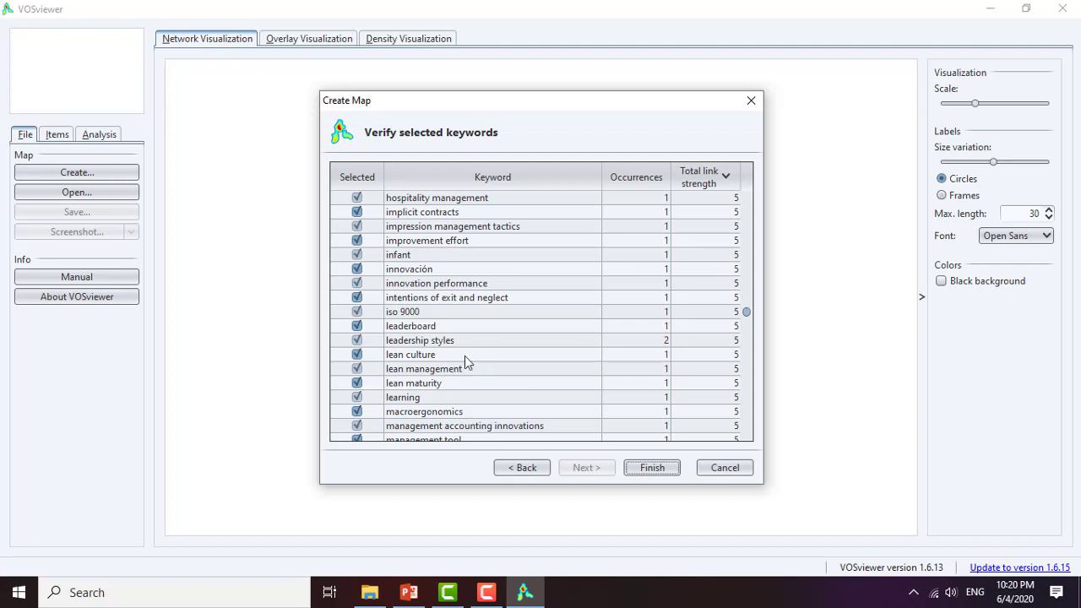
left_click(397, 327)
scroll(448, 335, "down", 2)
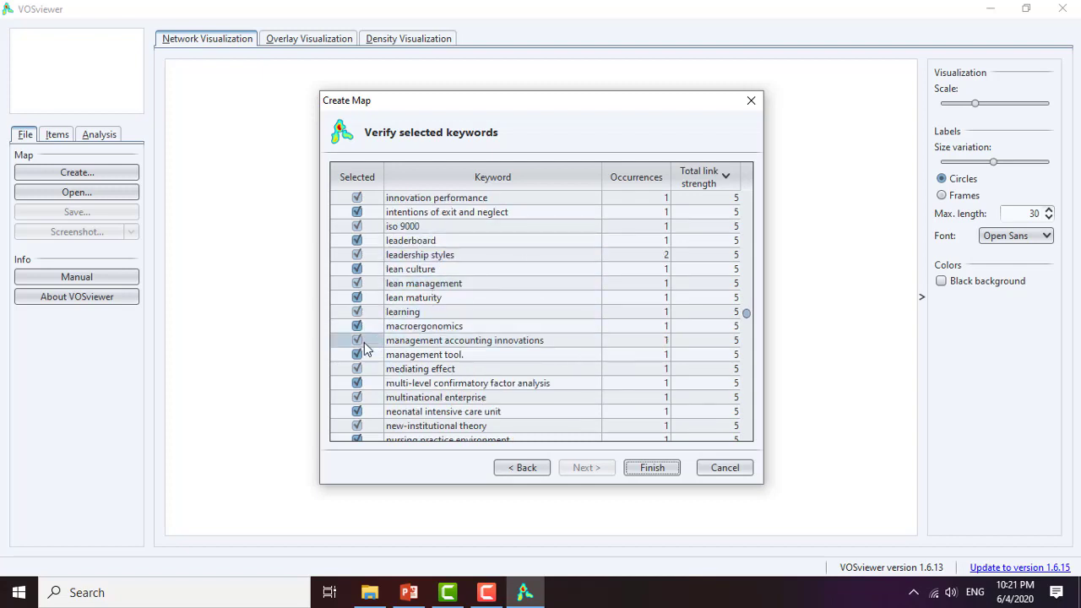
left_click(355, 371)
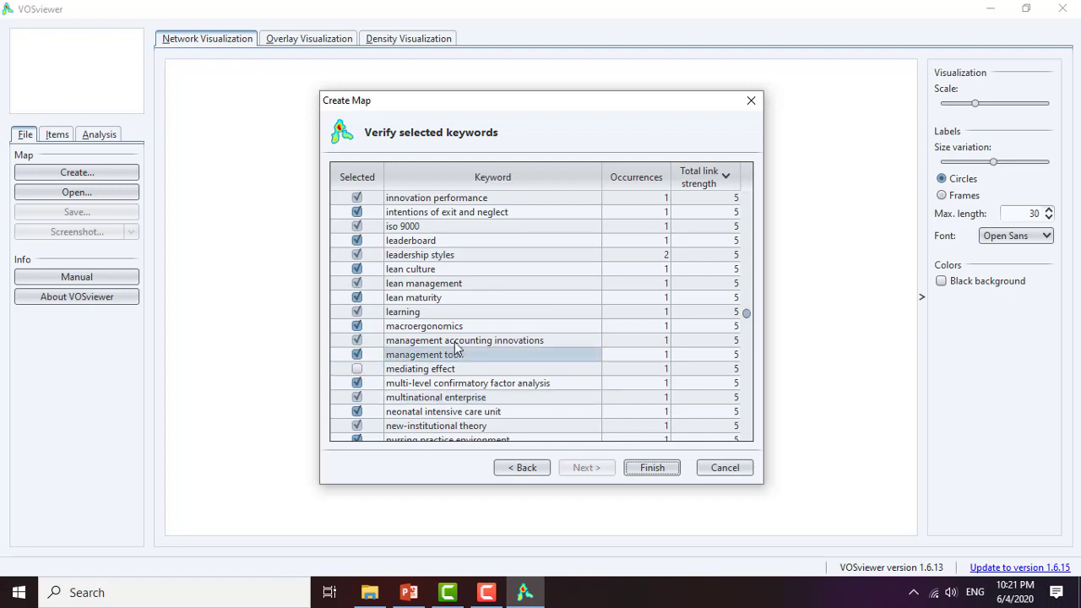
Finish creating the map from the verified keywords, showing only the largest set of connected items.
scroll(449, 342, "down", 2)
scroll(450, 344, "down", 6)
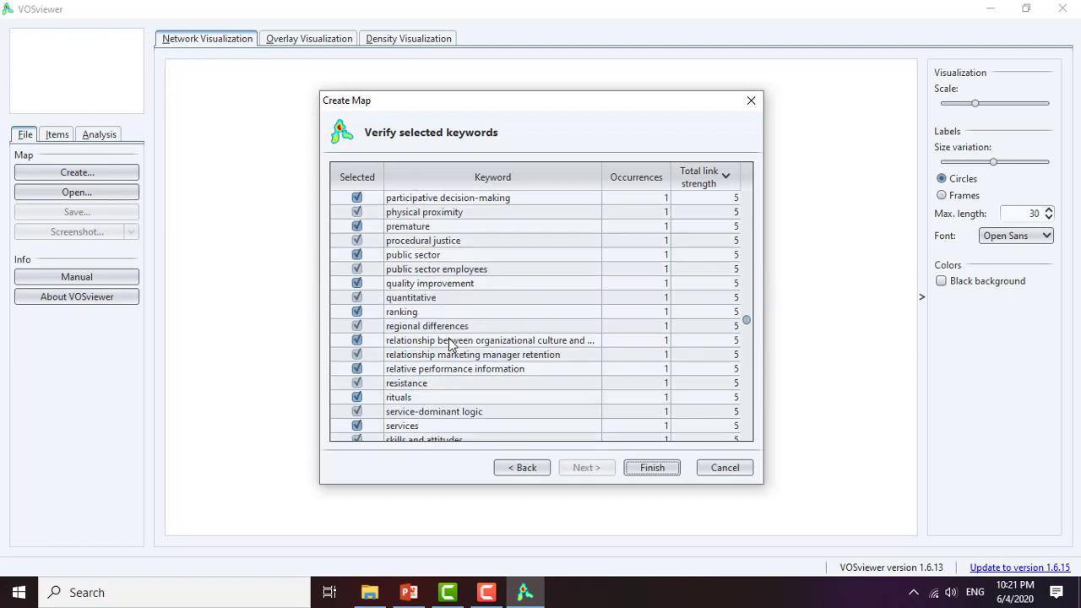
left_click(651, 467)
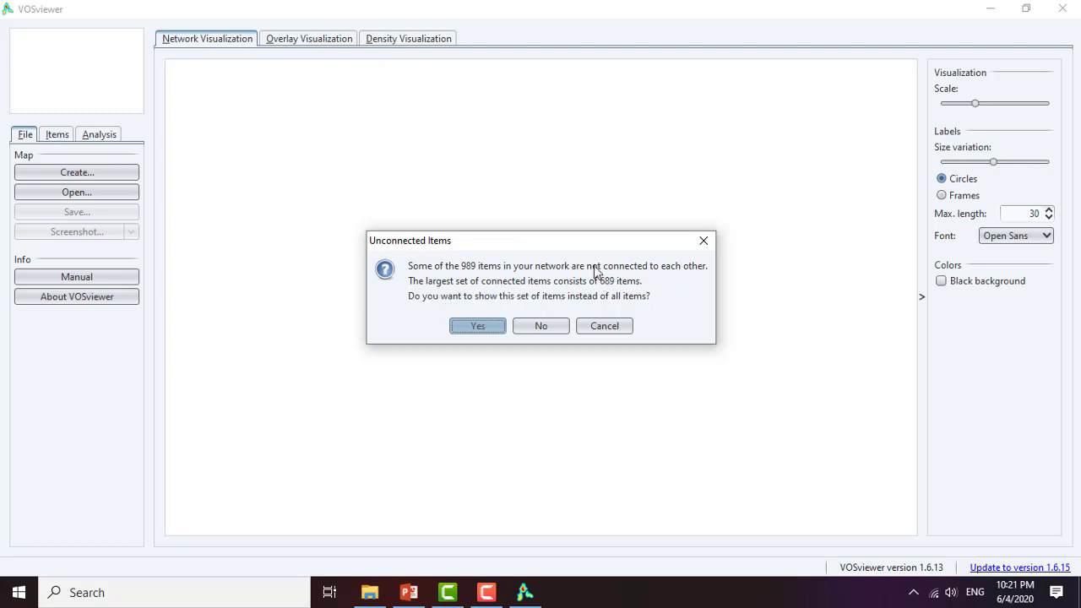
left_click(473, 328)
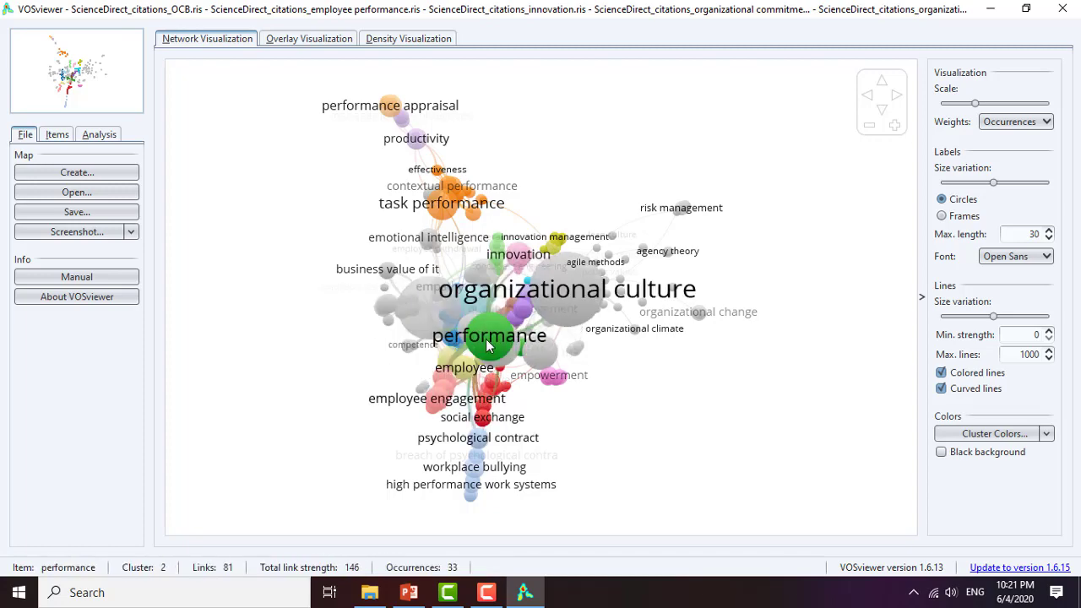
Examine the keywords around employee performance and organizational culture in the network, overlay and density visualizations.
scroll(400, 338, "up", 5)
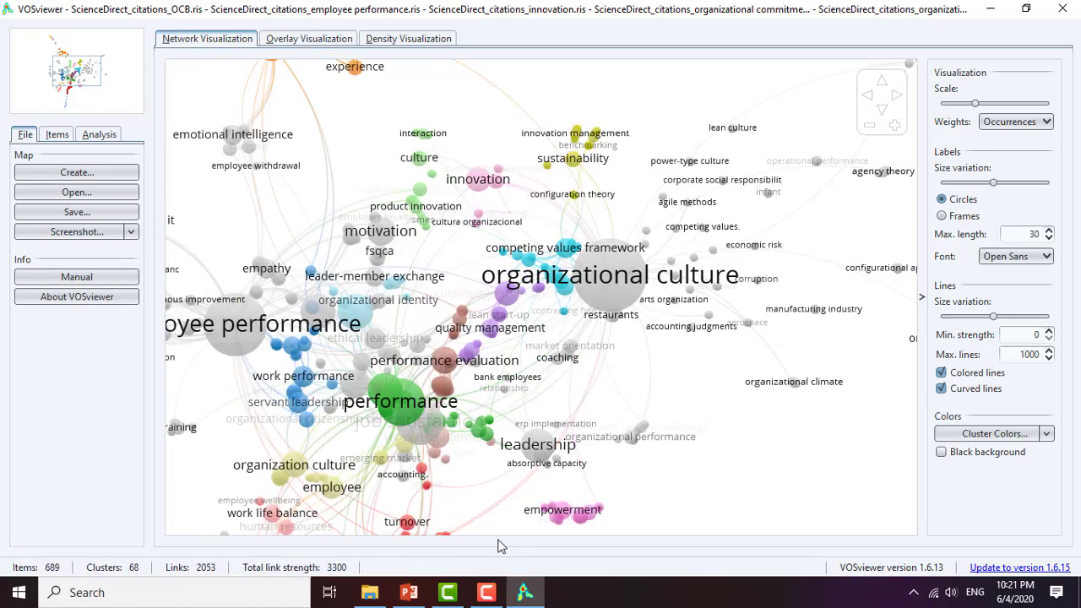
key("Left")
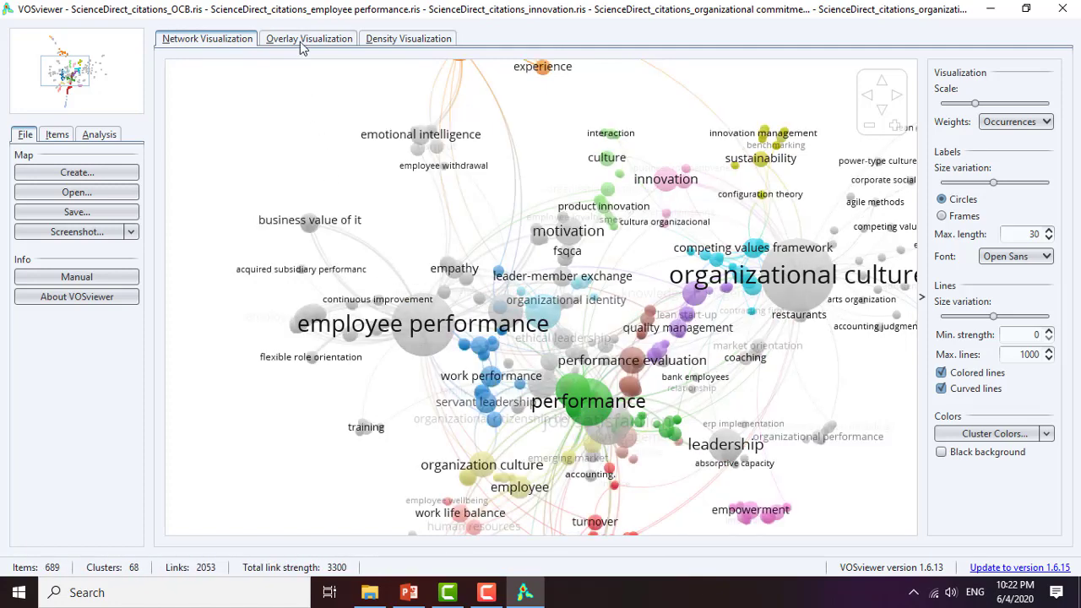
left_click(300, 42)
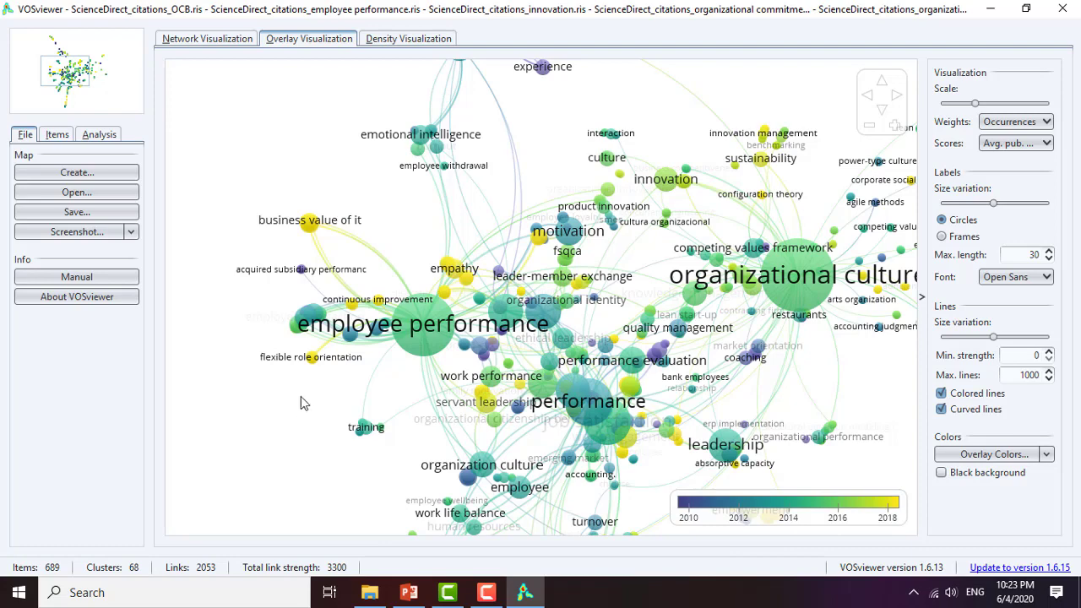
mouse_move(311, 363)
left_click(373, 39)
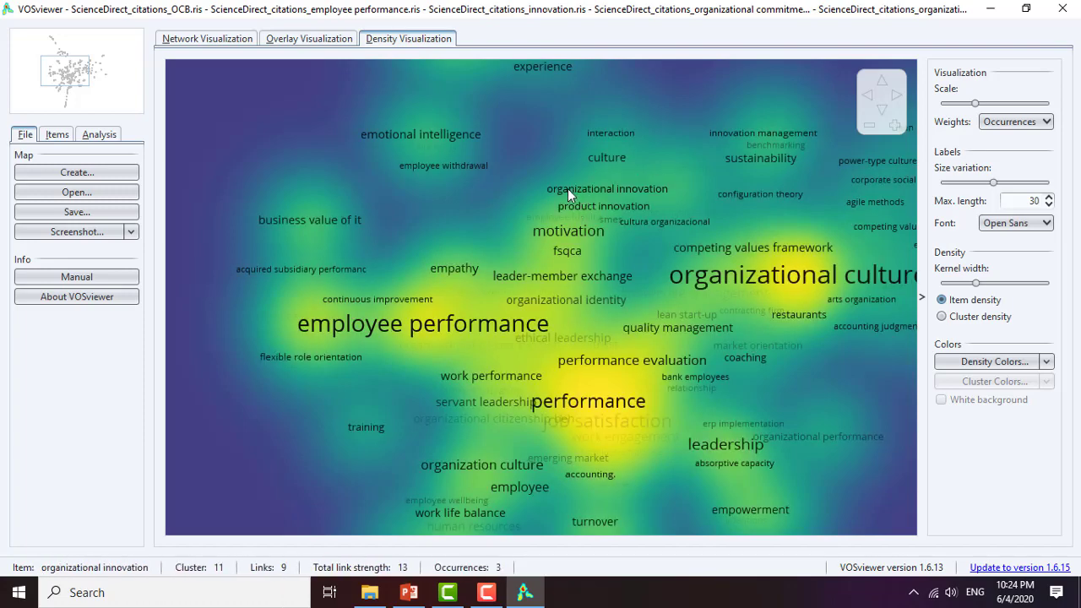
Switch to PowerPoint and review the "Analisis Mapping Riset" slide alongside the density map in VOSviewer.
left_click(408, 592)
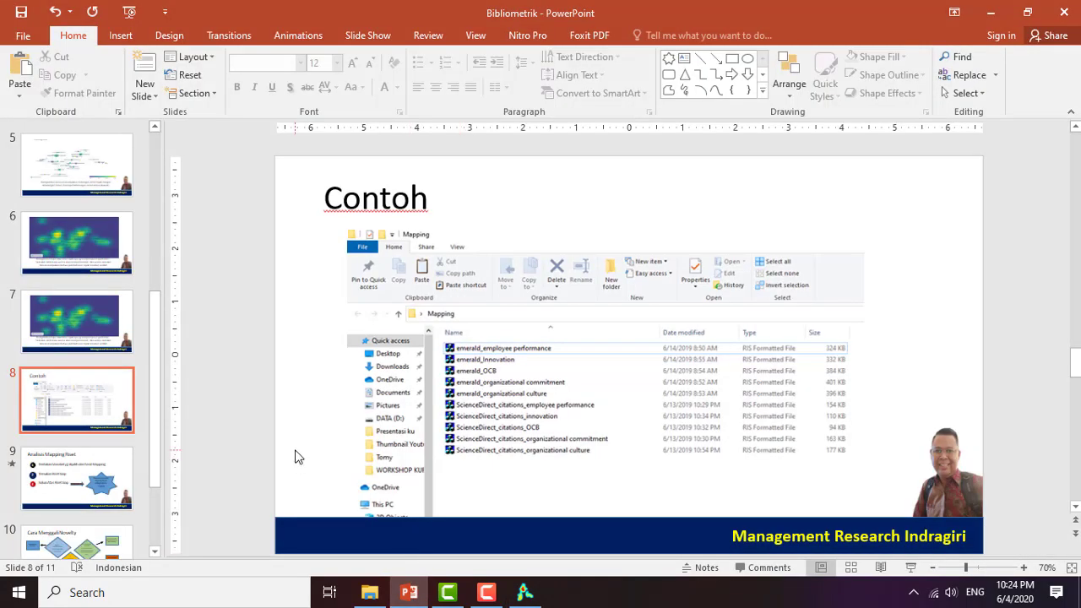
scroll(296, 456, "down", 1)
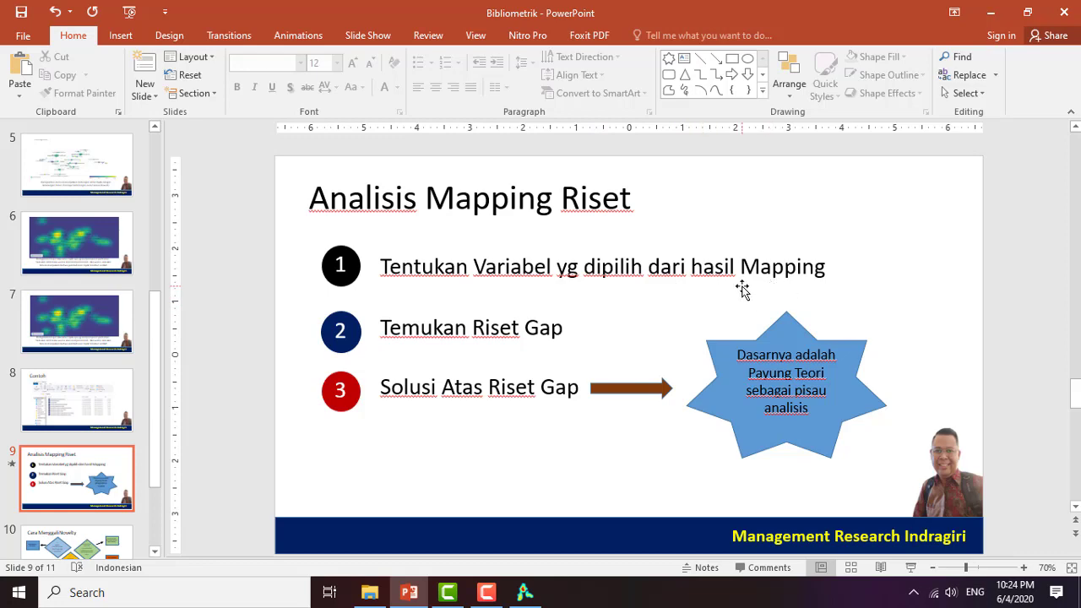
left_click(523, 593)
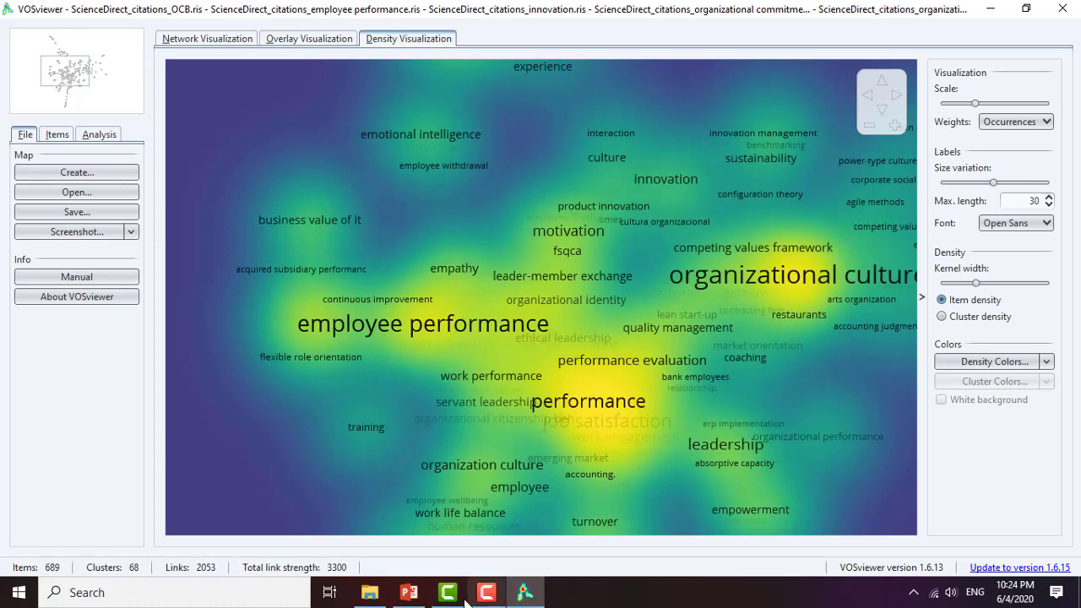
left_click(409, 592)
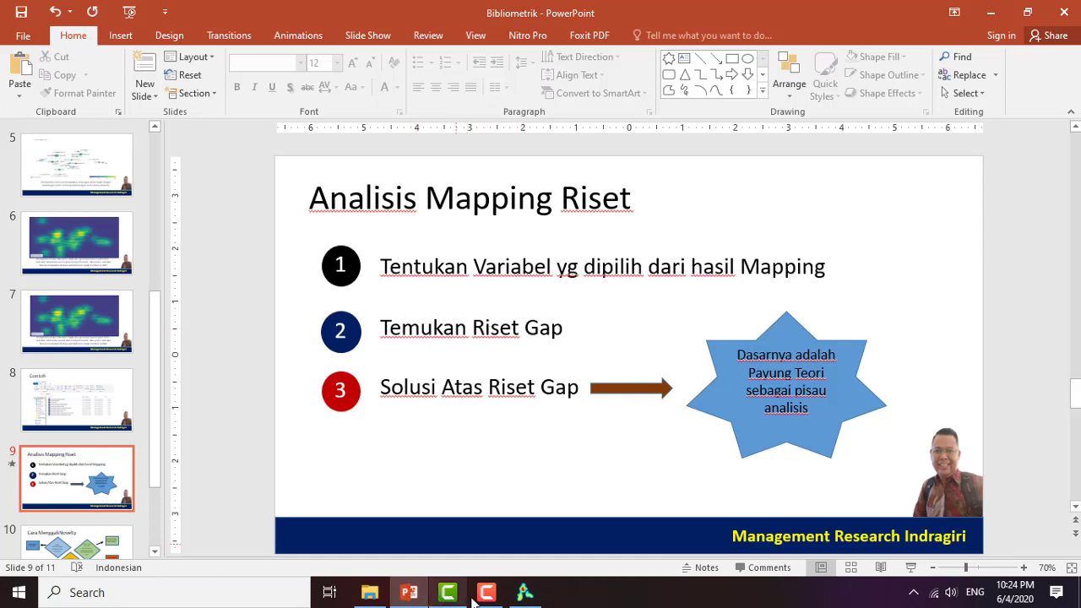
left_click(524, 592)
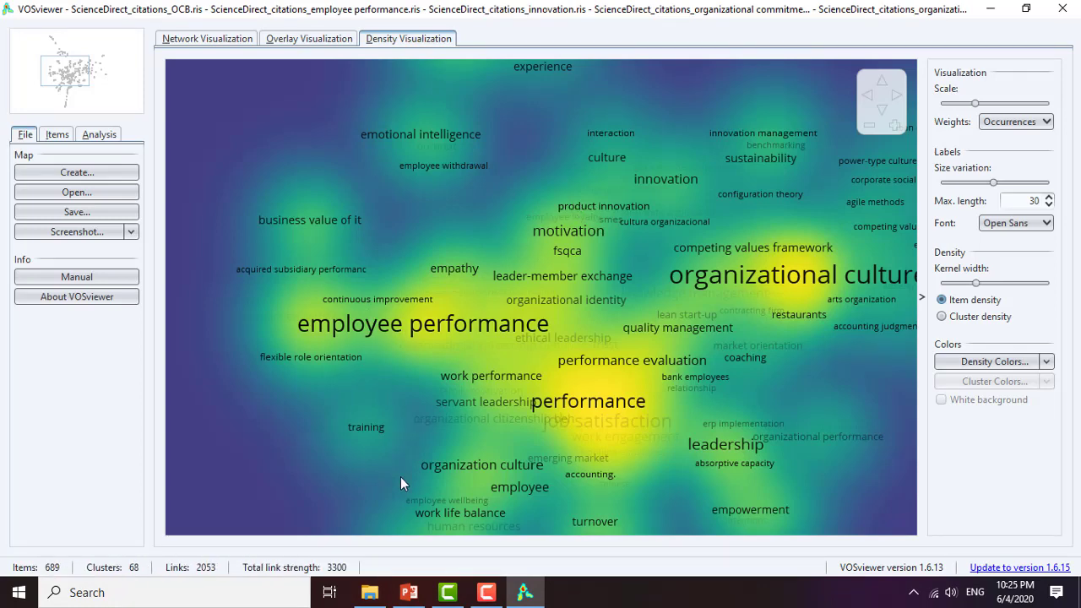
left_click(409, 593)
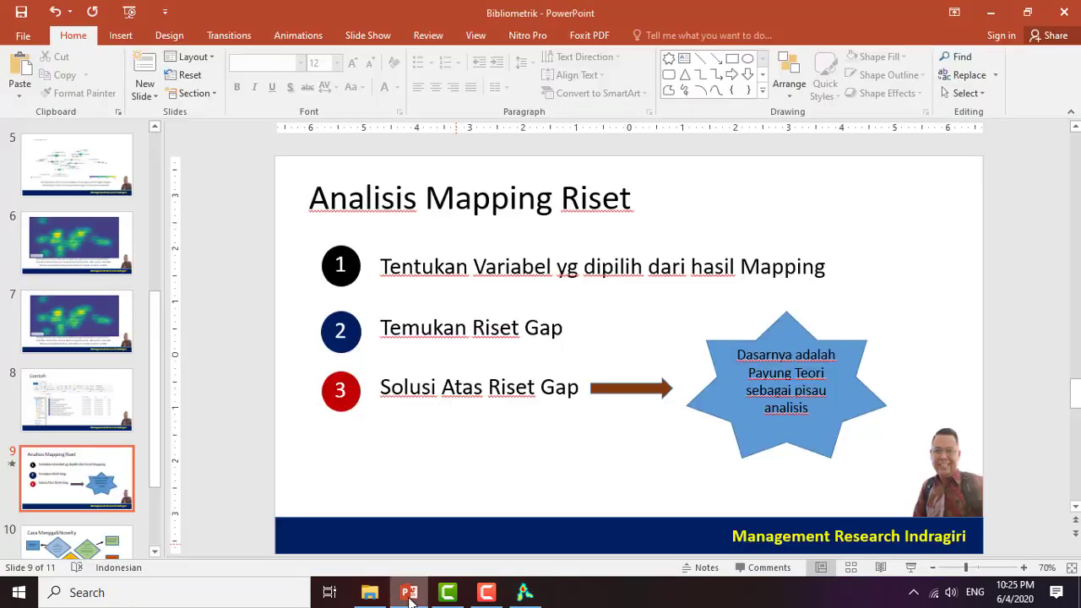